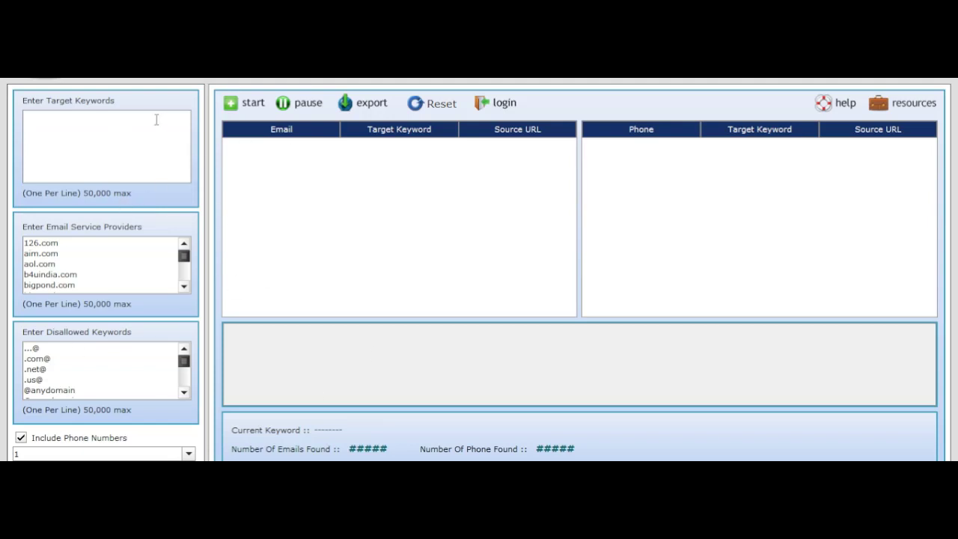
# Step: Enter 'weight loss' and 'how to lose weight' on separate lines as target keywords
pyautogui.write('ght loss ')
pyautogui.write('how t')
pyautogui.write('o lose weight')
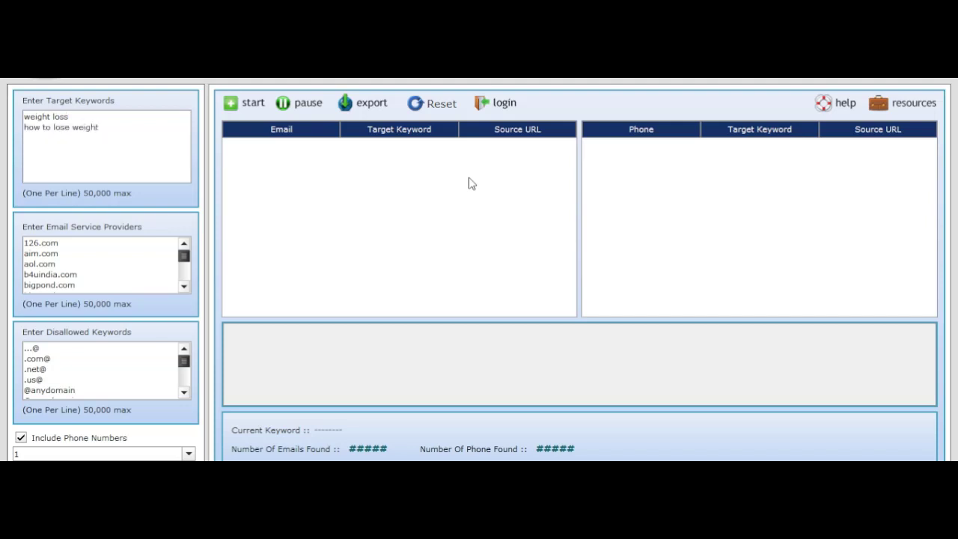
pyautogui.hotkey('ctrl', 'a')
pyautogui.click(129, 133)
pyautogui.click(27, 264)
# Step: Replace the default providers with gmail.com, yahoo.com, aol.com and hotmail.com, one per line
pyautogui.hotkey('ctrl', 'a')
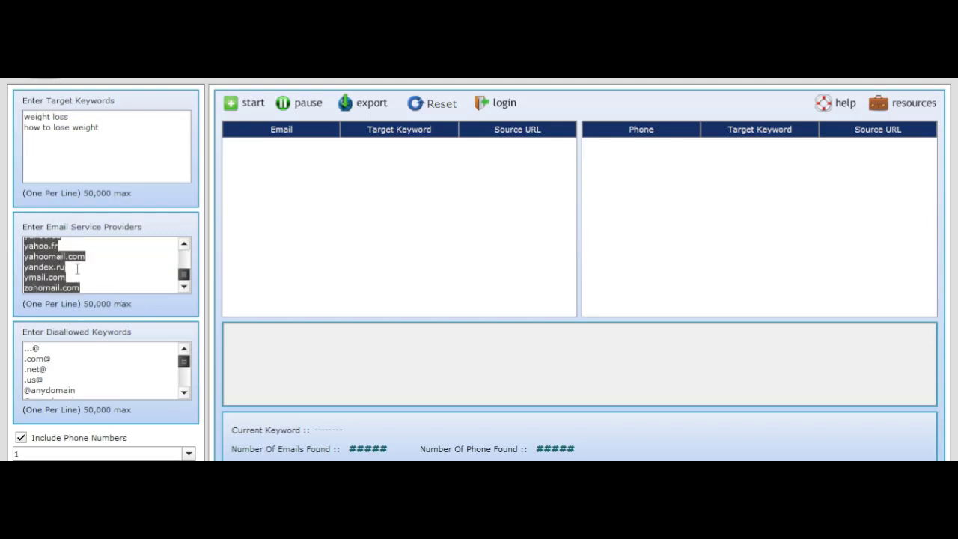
pyautogui.press('Delete')
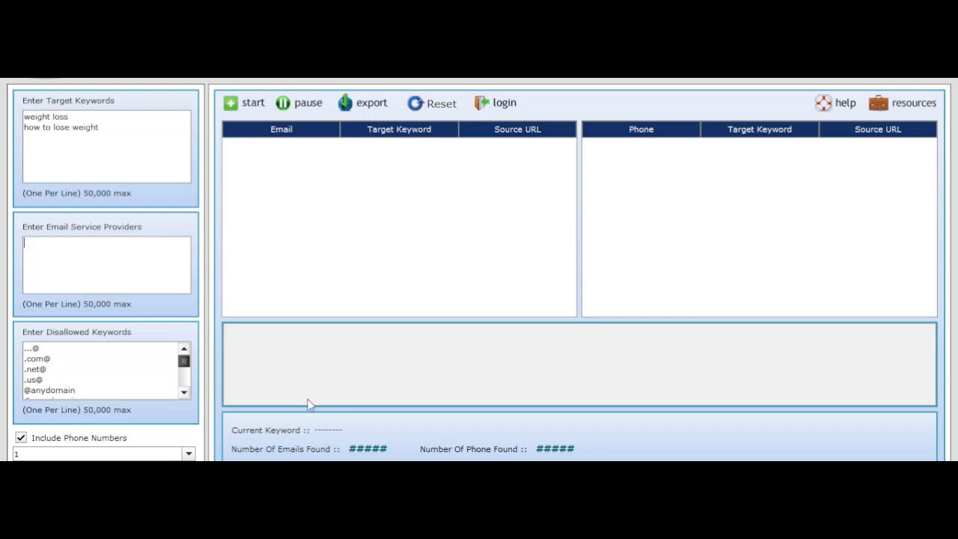
pyautogui.write('gm')
pyautogui.write('ail.com ')
pyautogui.write('yahoo.')
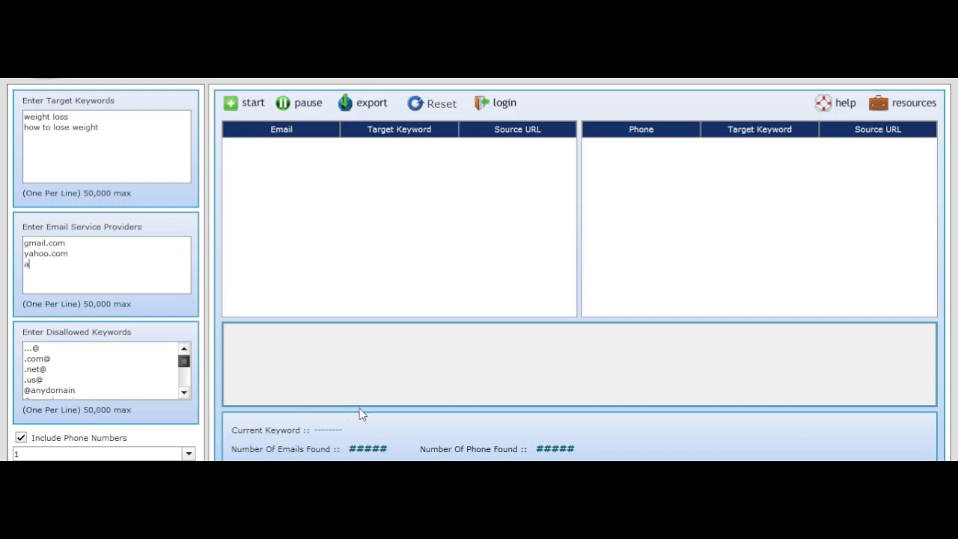
pyautogui.write('com')
pyautogui.press('BackSpace')
pyautogui.press('BackSpace')
pyautogui.write('mail.com')
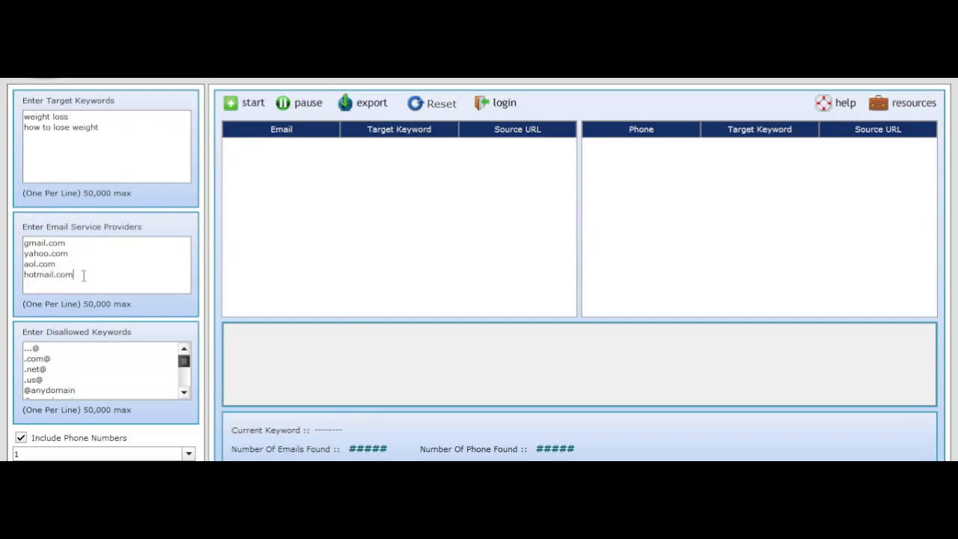
pyautogui.moveTo(83, 277); pyautogui.dragTo(31, 247)
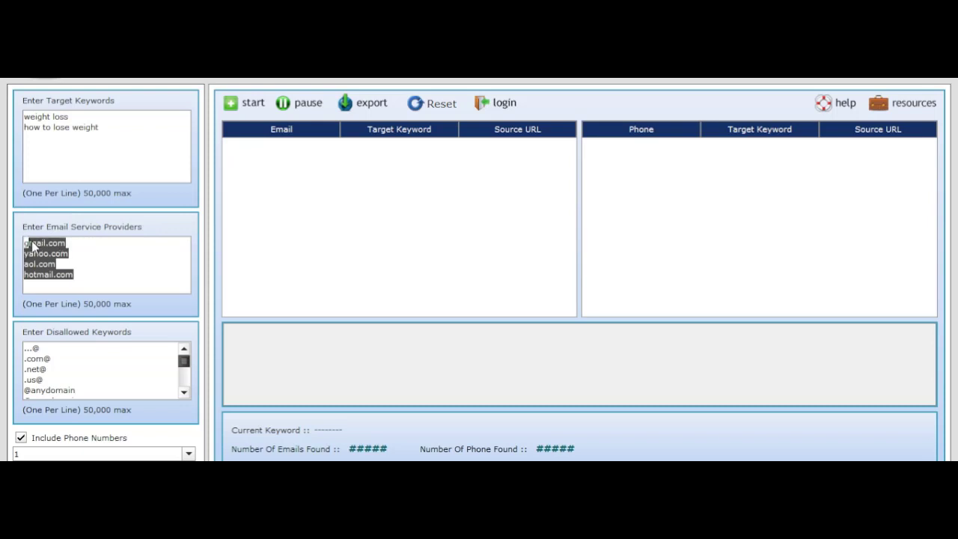
pyautogui.click(98, 243)
pyautogui.click(100, 264)
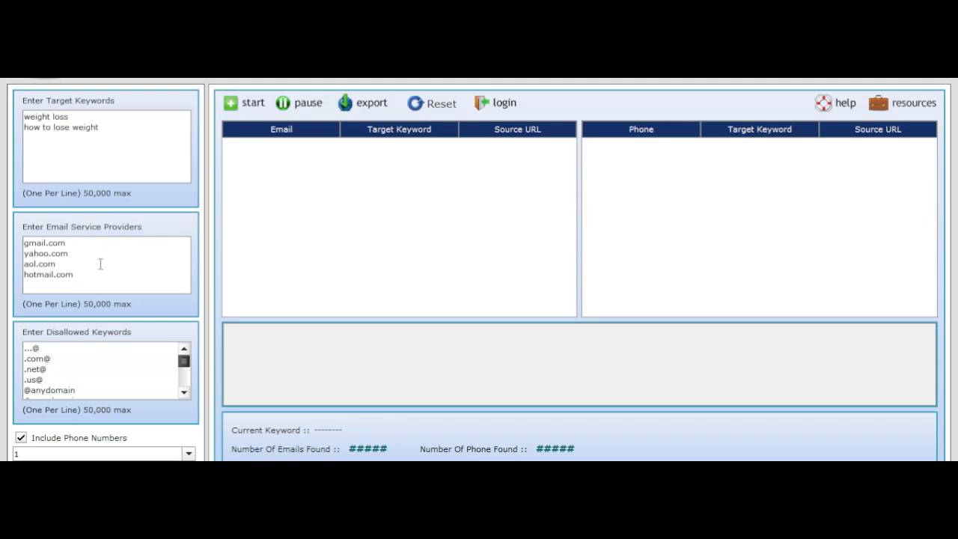
# Step: Untick Include Phone Numbers so the extractor skips phone numbers
pyautogui.moveTo(86, 277); pyautogui.dragTo(46, 256)
pyautogui.moveTo(100, 280)
pyautogui.mouseDown()
pyautogui.moveTo(38, 253)
pyautogui.moveTo(85, 274)
pyautogui.mouseUp()
pyautogui.click(30, 257)
pyautogui.click(93, 274)
pyautogui.scroll(-1, 72, 359)
pyautogui.scroll(-10, 72, 359)
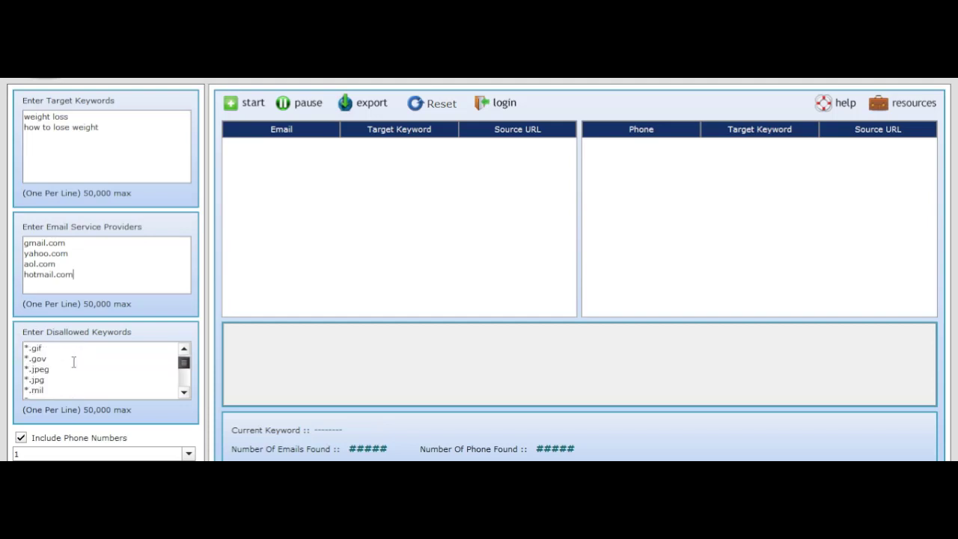
pyautogui.scroll(-8, 102, 365)
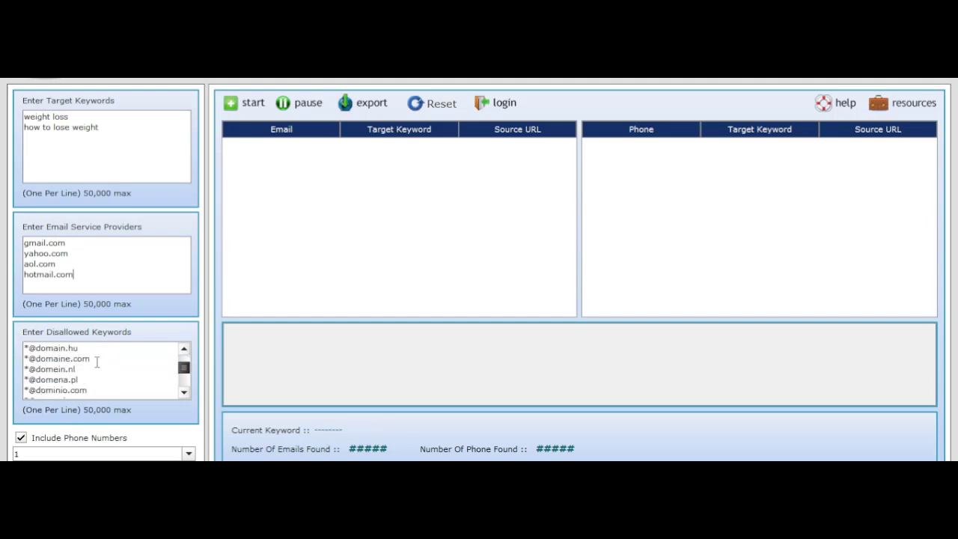
pyautogui.click(20, 440)
pyautogui.click(20, 439)
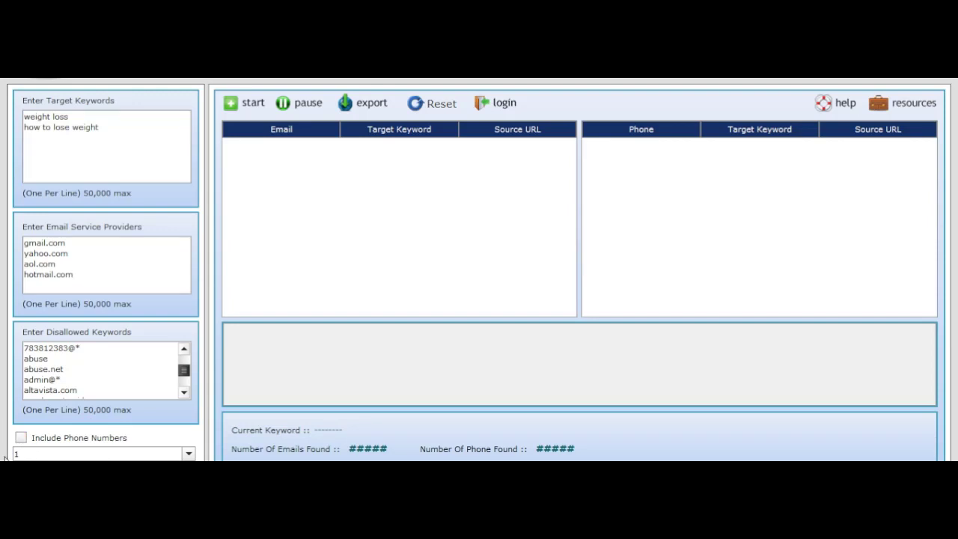
pyautogui.click(36, 454)
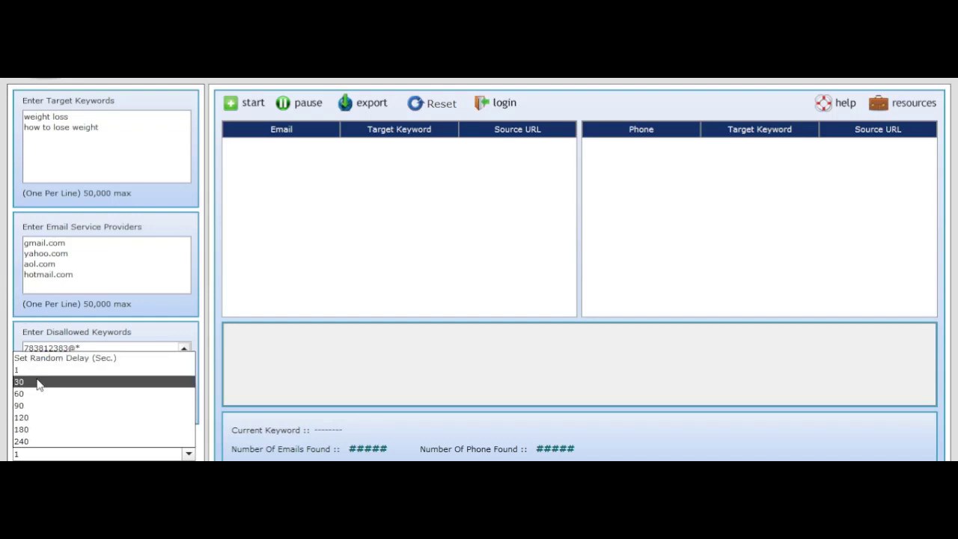
pyautogui.click(80, 370)
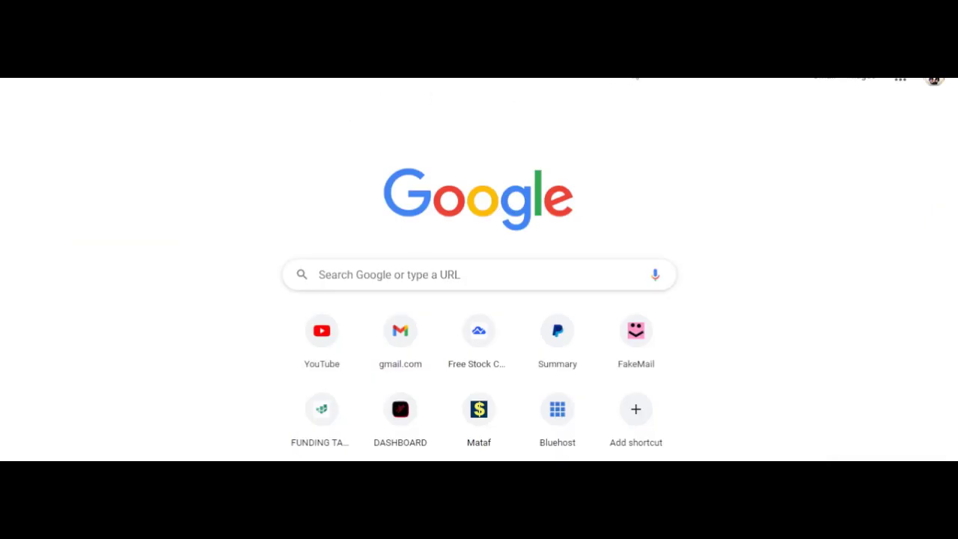
# Step: Search Google for 'weight loss' and look up the Keywords Everywhere suggestion
pyautogui.write('weight')
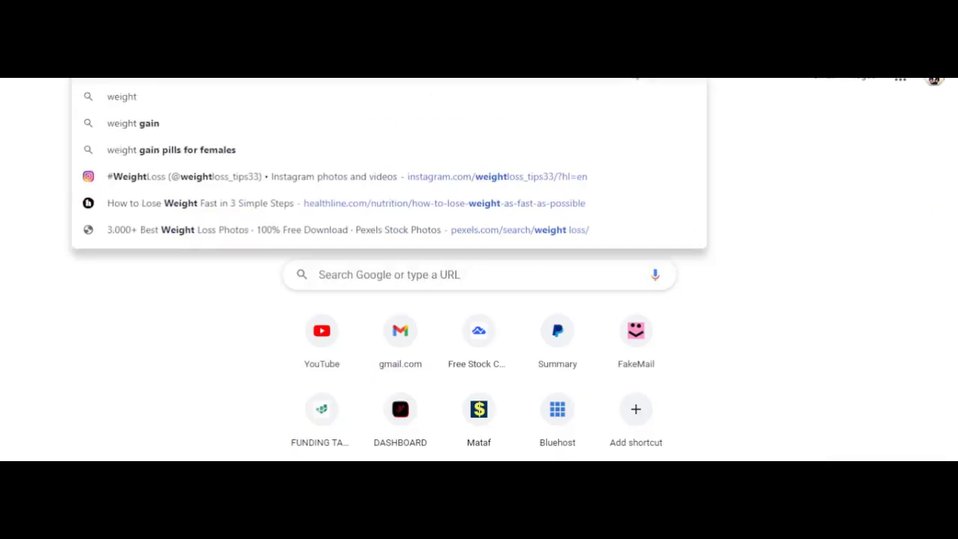
pyautogui.press('Escape')
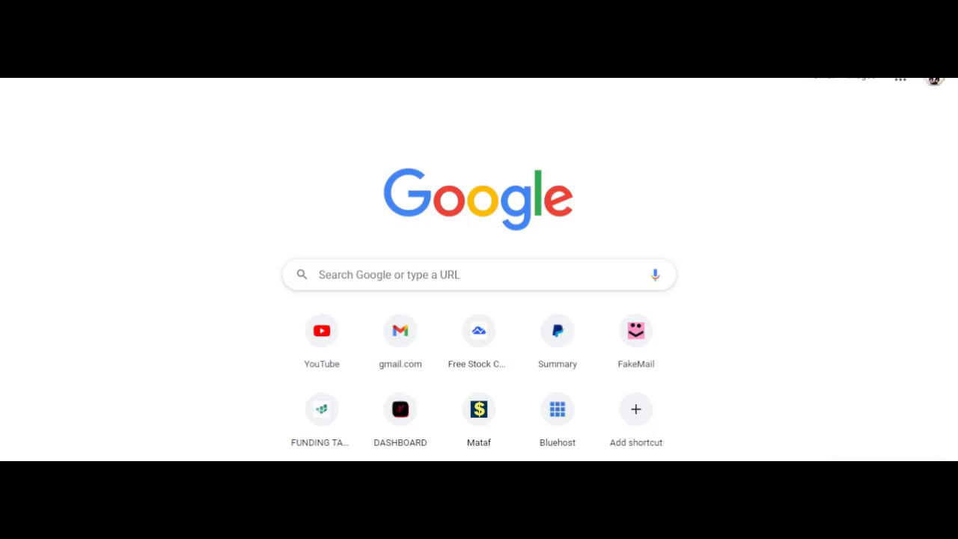
pyautogui.press('Return')
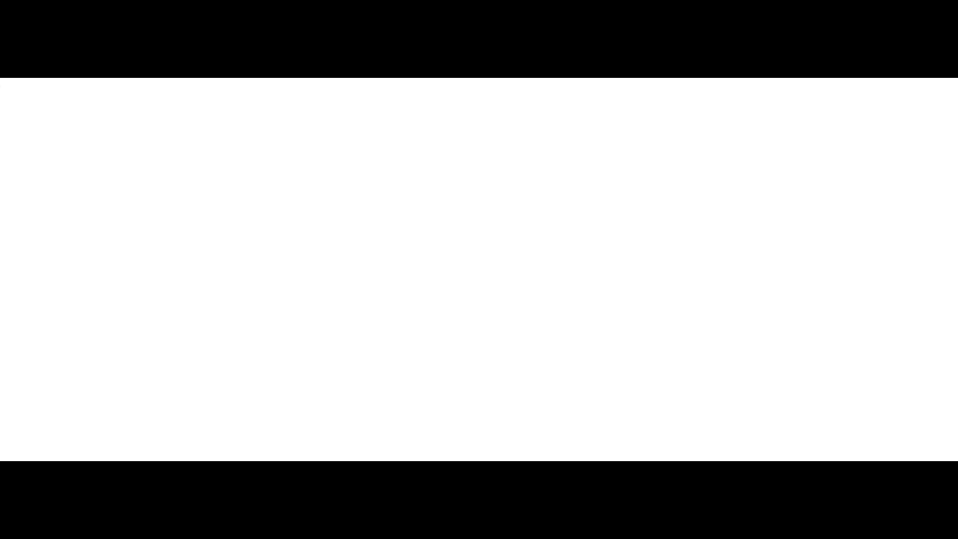
pyautogui.write('keyw')
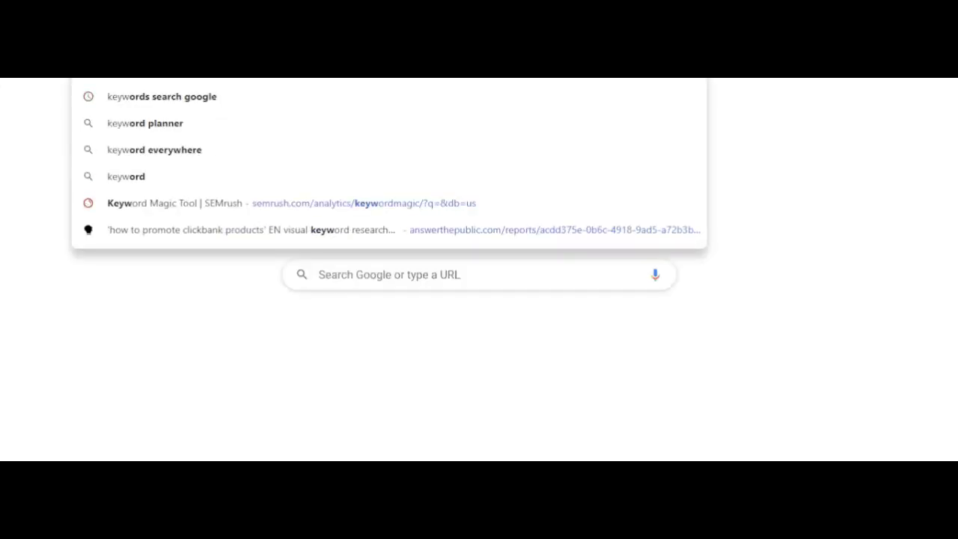
pyautogui.write('ords')
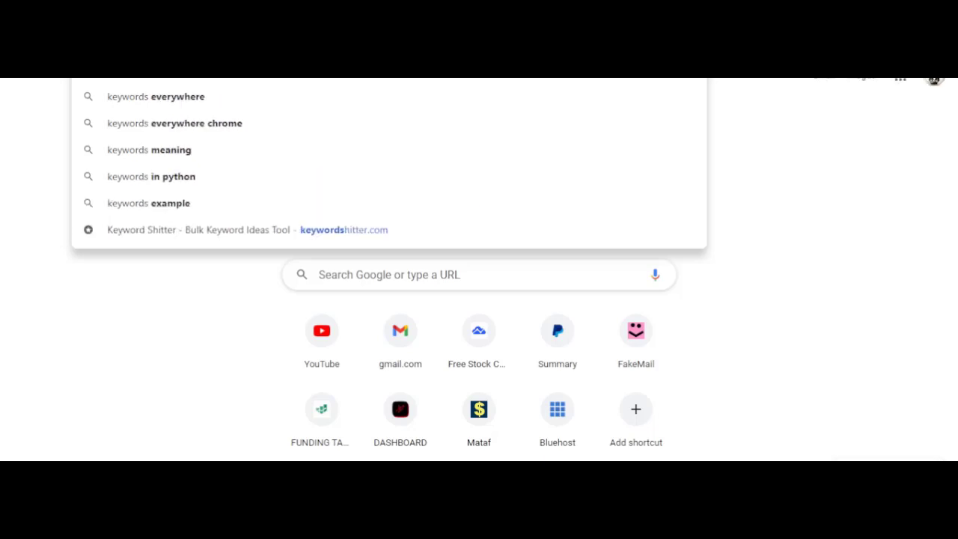
pyautogui.click(166, 105)
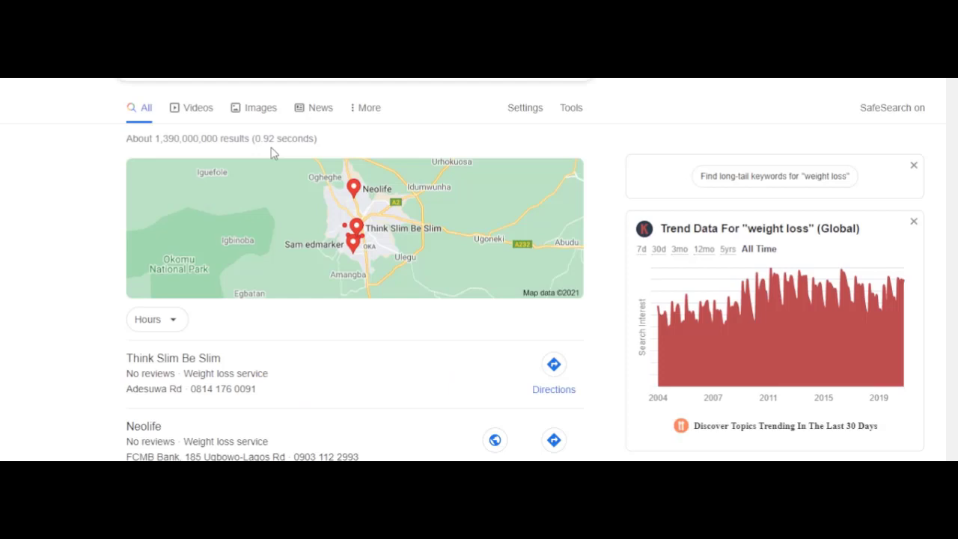
# Step: Scroll the 'weight loss' results until the Keywords Everywhere Related Keywords panel shows
pyautogui.scroll(-3, 267, 193)
pyautogui.scroll(-3, 346, 214)
pyautogui.scroll(6, 583, 192)
pyautogui.scroll(-11, 674, 240)
pyautogui.scroll(-5, 700, 199)
pyautogui.scroll(-2, 684, 166)
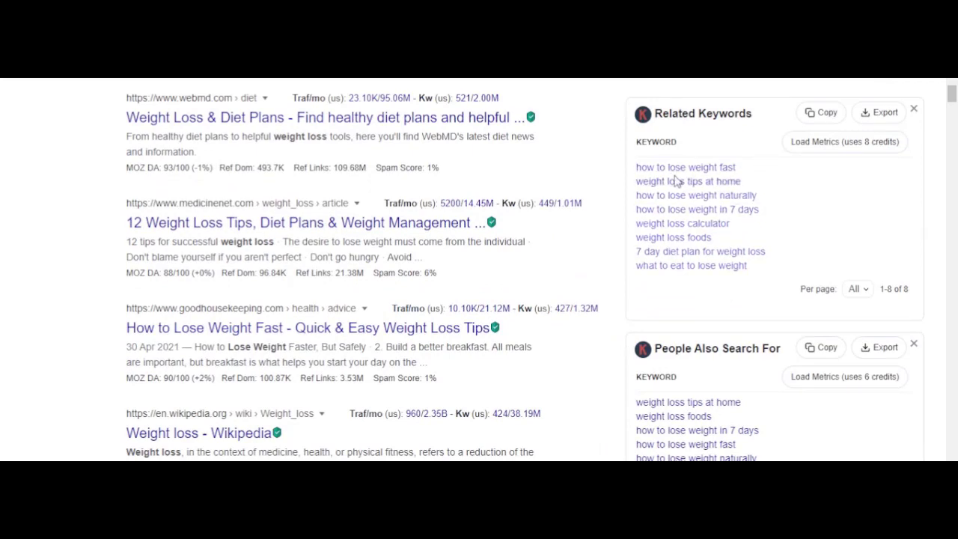
pyautogui.scroll(-8, 689, 228)
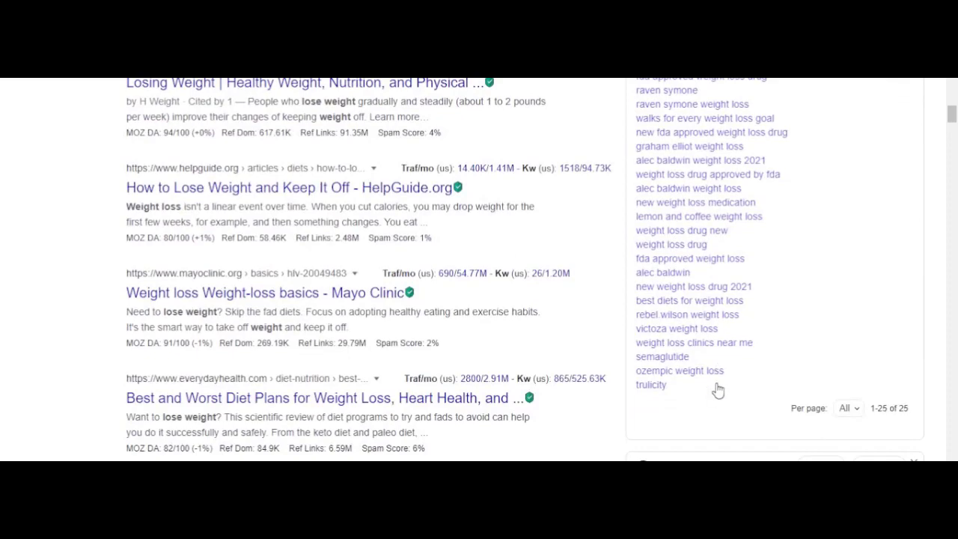
pyautogui.scroll(-5, 711, 378)
pyautogui.scroll(-5, 712, 378)
pyautogui.scroll(15, 677, 258)
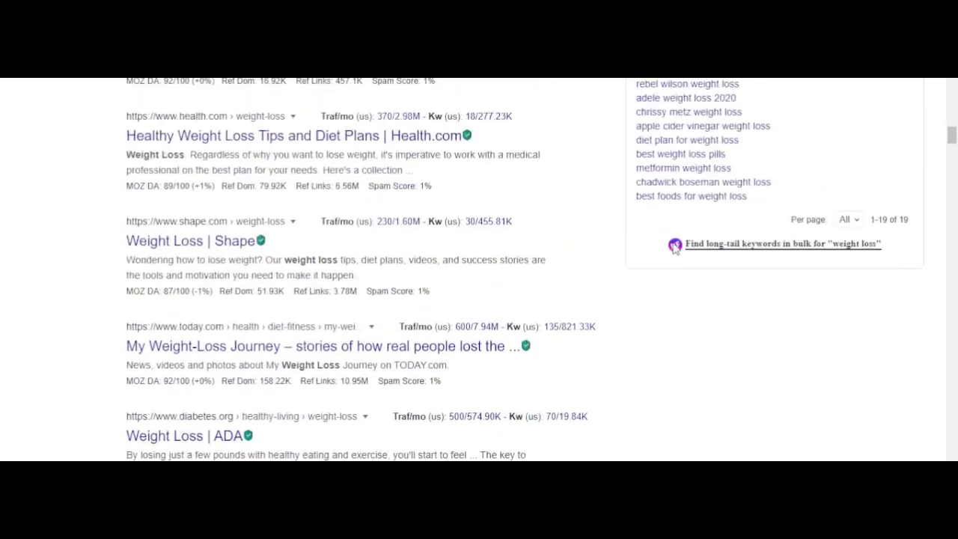
pyautogui.scroll(7, 673, 224)
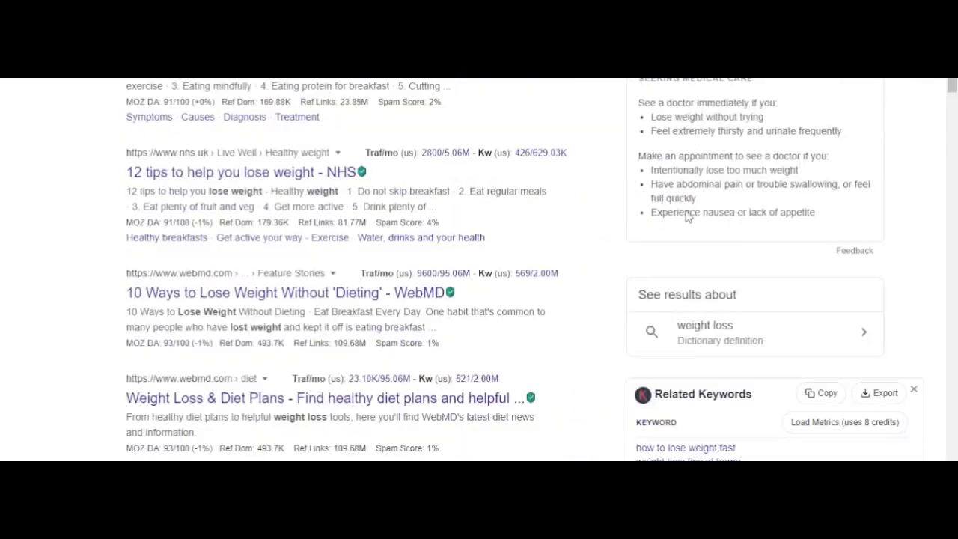
pyautogui.scroll(-3, 681, 224)
pyautogui.scroll(-4, 689, 227)
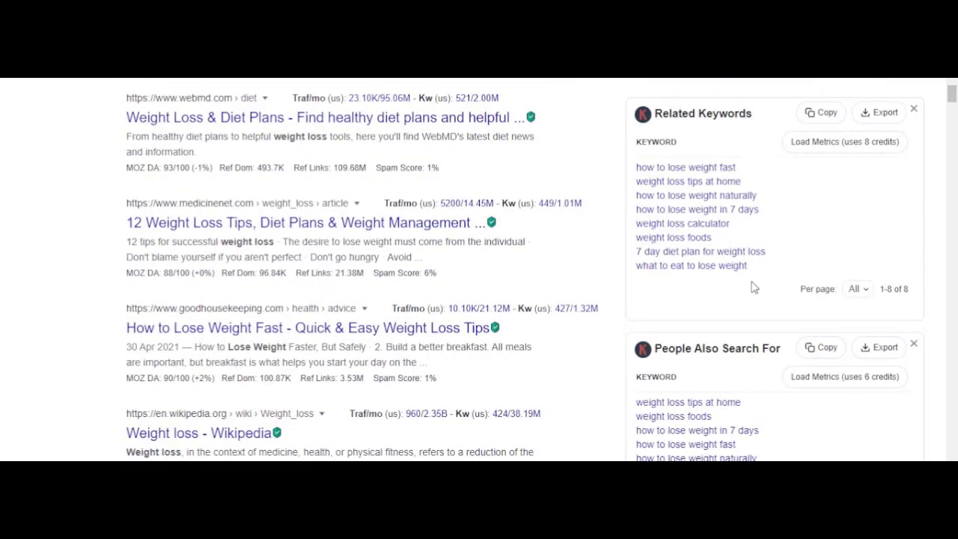
pyautogui.scroll(3, 757, 274)
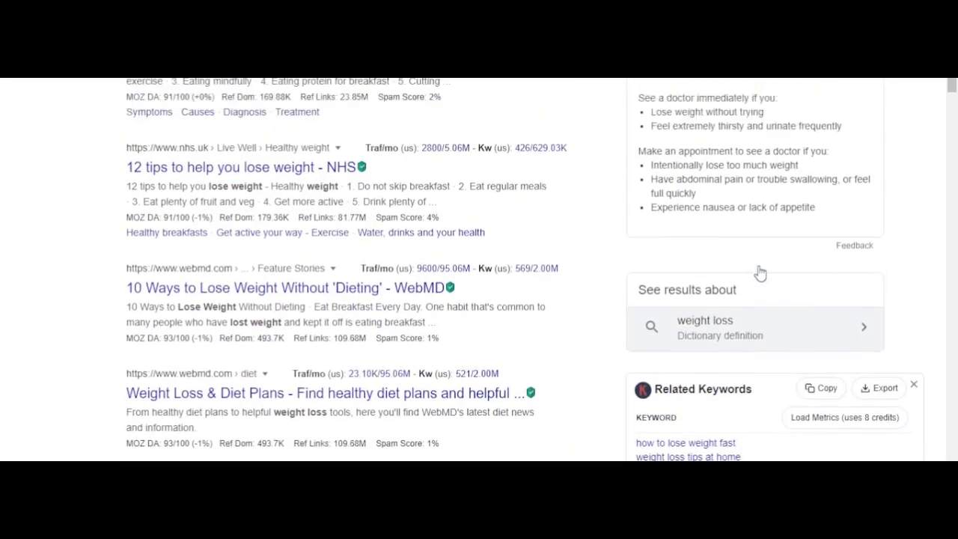
pyautogui.scroll(-3, 758, 274)
# Step: Copy the Related Keywords suggestions and paste them into the target keywords
pyautogui.moveTo(752, 278); pyautogui.dragTo(637, 171)
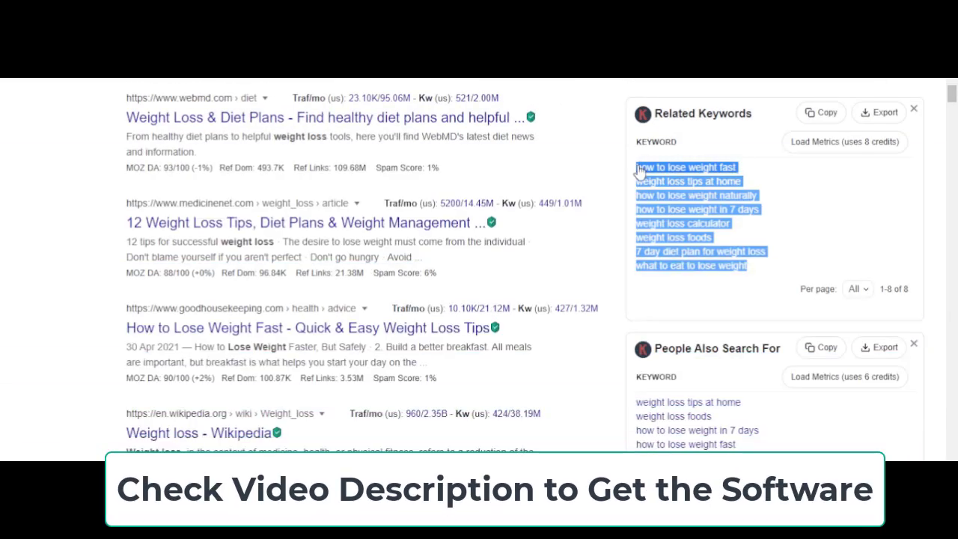
pyautogui.rightClick(637, 170)
pyautogui.click(670, 273)
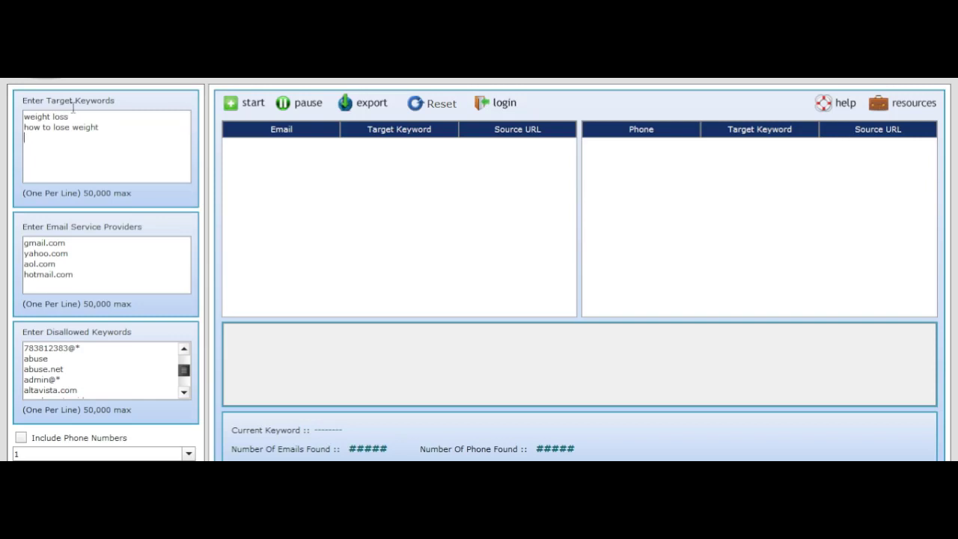
pyautogui.hotkey('ctrl', 'v')
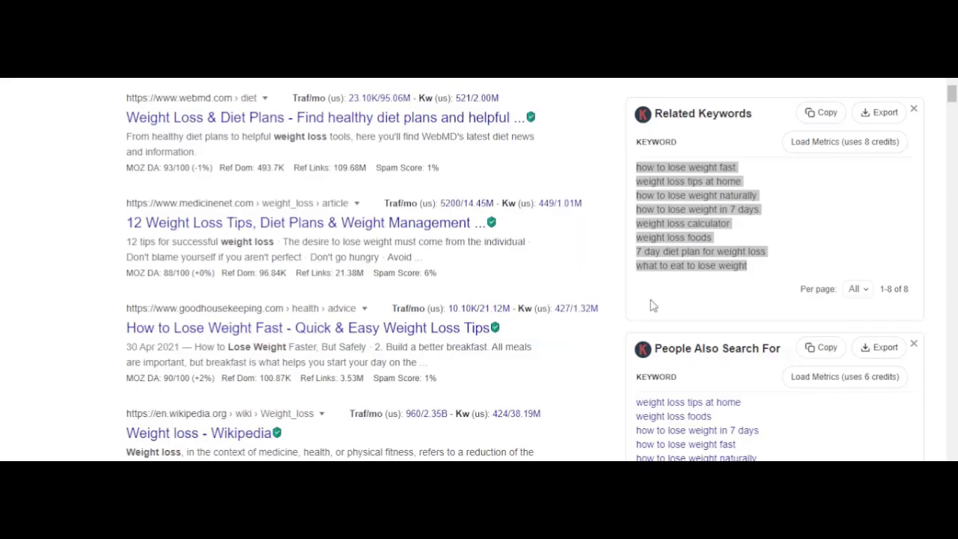
# Step: Copy the six People Also Search For phrases and paste them as new target keywords
pyautogui.scroll(-4, 650, 305)
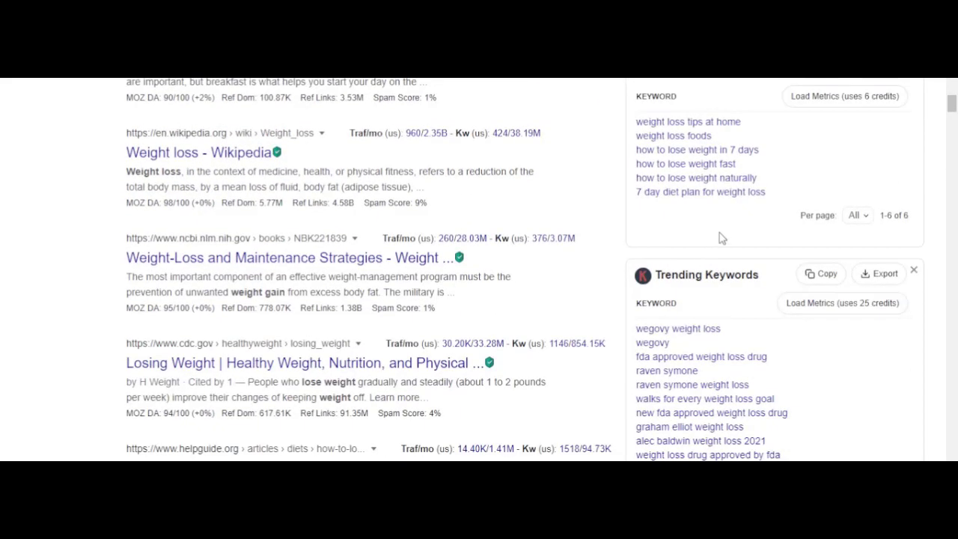
pyautogui.moveTo(766, 201); pyautogui.dragTo(636, 120)
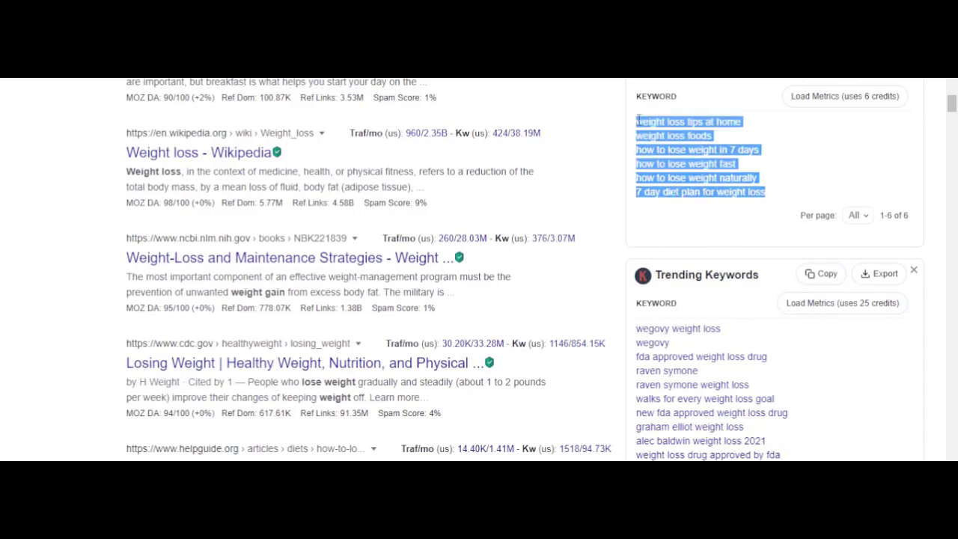
pyautogui.rightClick(645, 135)
pyautogui.click(646, 215)
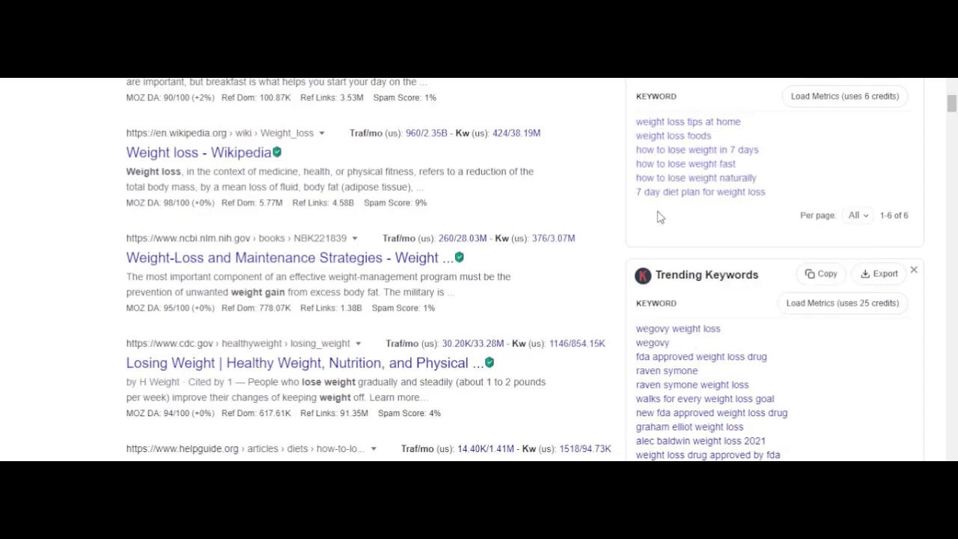
pyautogui.moveTo(769, 198); pyautogui.dragTo(637, 120)
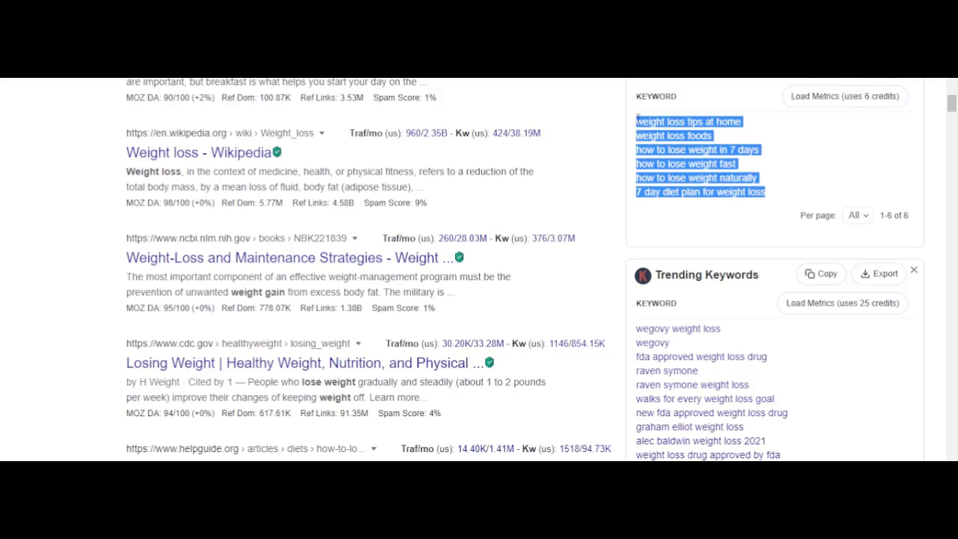
pyautogui.rightClick(637, 119)
pyautogui.click(647, 225)
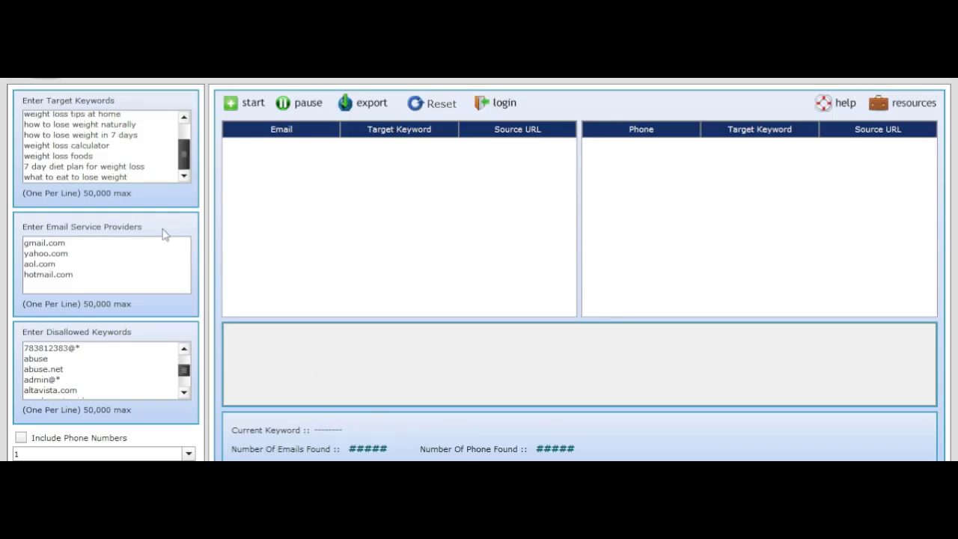
pyautogui.press('Return')
pyautogui.hotkey('ctrl', 'v')
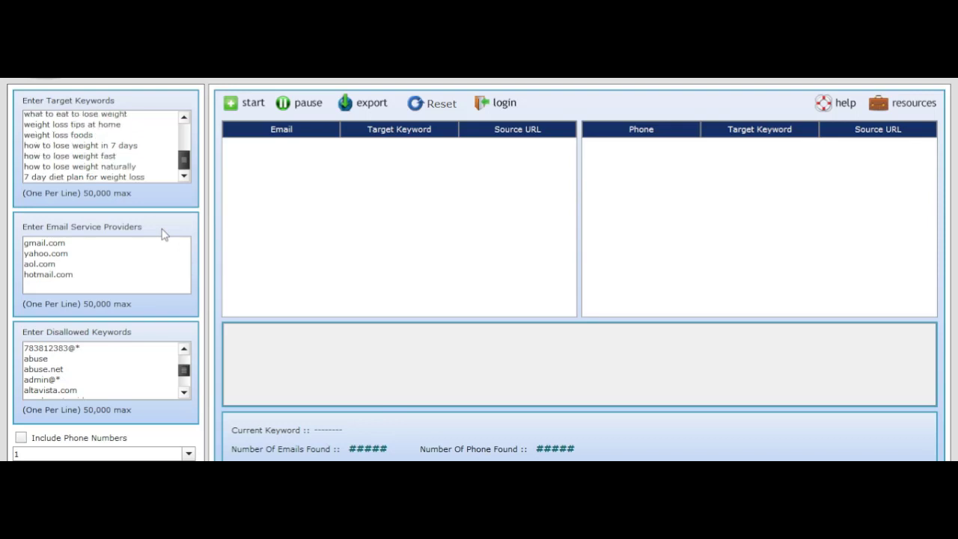
pyautogui.press('Return')
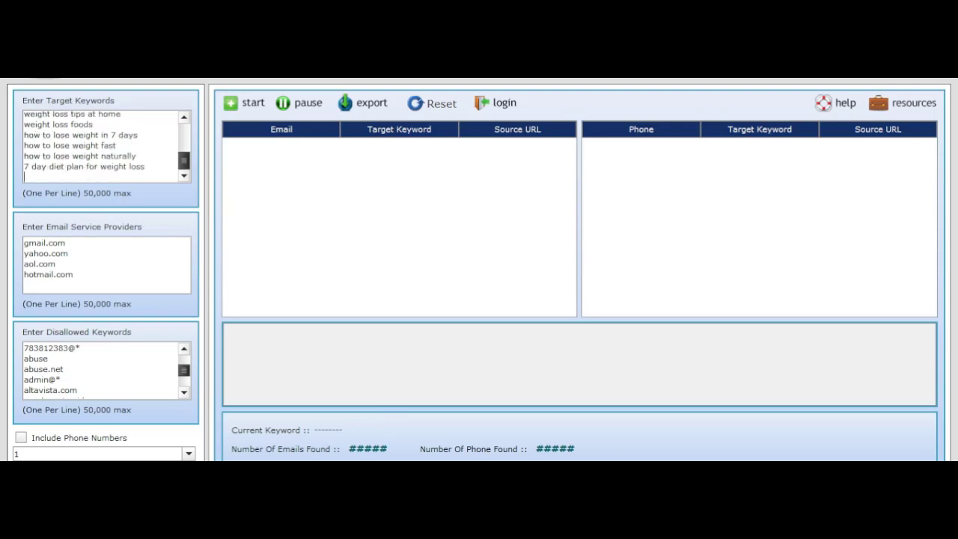
pyautogui.hotkey('alt', 'Tab')
pyautogui.scroll(-2, 648, 327)
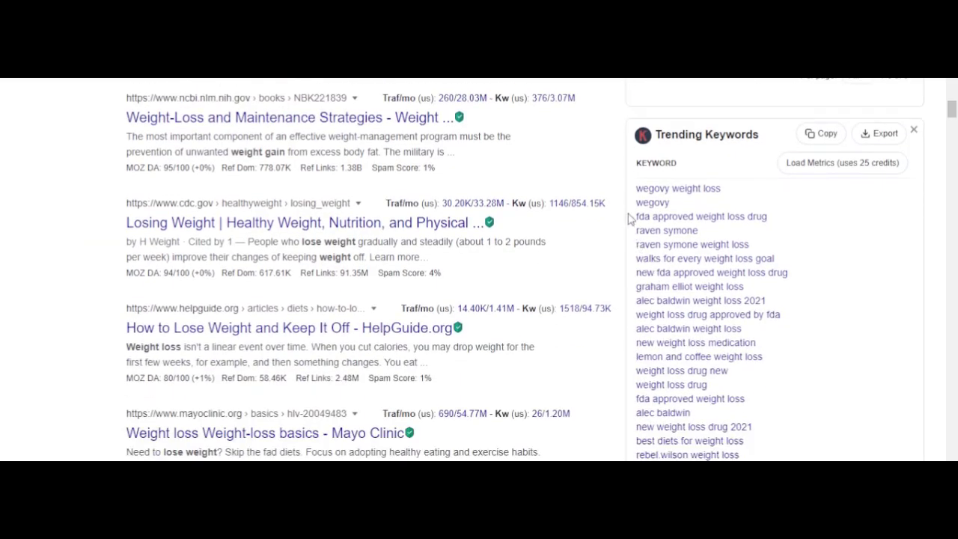
# Step: Scroll to the Trending Keywords panel and make trial selections of its list
pyautogui.moveTo(634, 195); pyautogui.dragTo(799, 271)
pyautogui.click(799, 272)
pyautogui.scroll(-5, 800, 272)
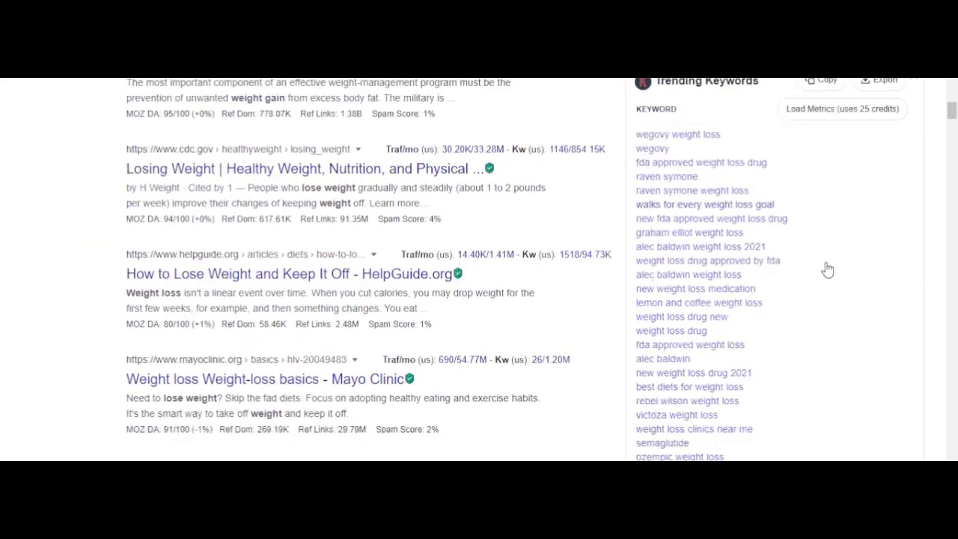
pyautogui.moveTo(752, 365); pyautogui.dragTo(678, 142)
pyautogui.scroll(2, 759, 178)
pyautogui.click(813, 312)
pyautogui.scroll(2, 716, 216)
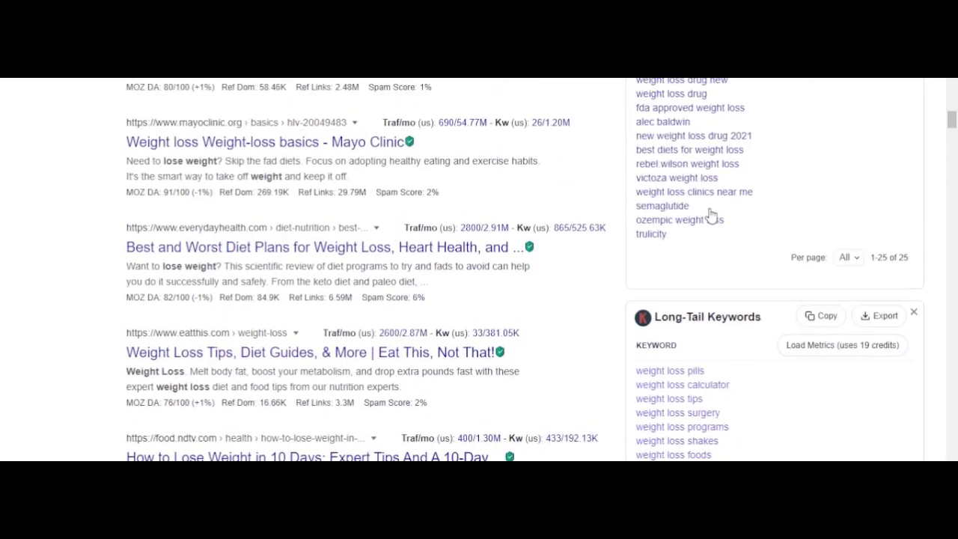
pyautogui.scroll(3, 711, 303)
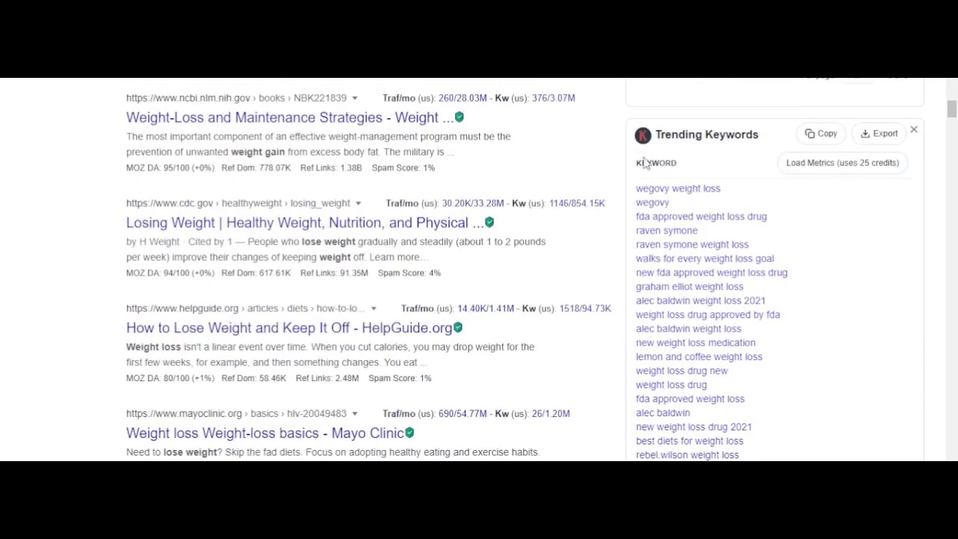
pyautogui.scroll(-3, 689, 167)
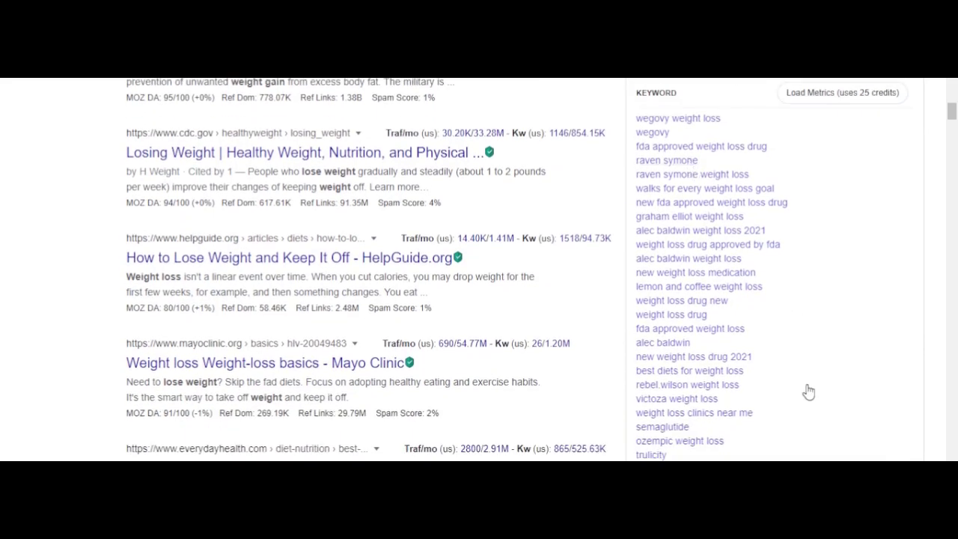
pyautogui.scroll(1, 691, 332)
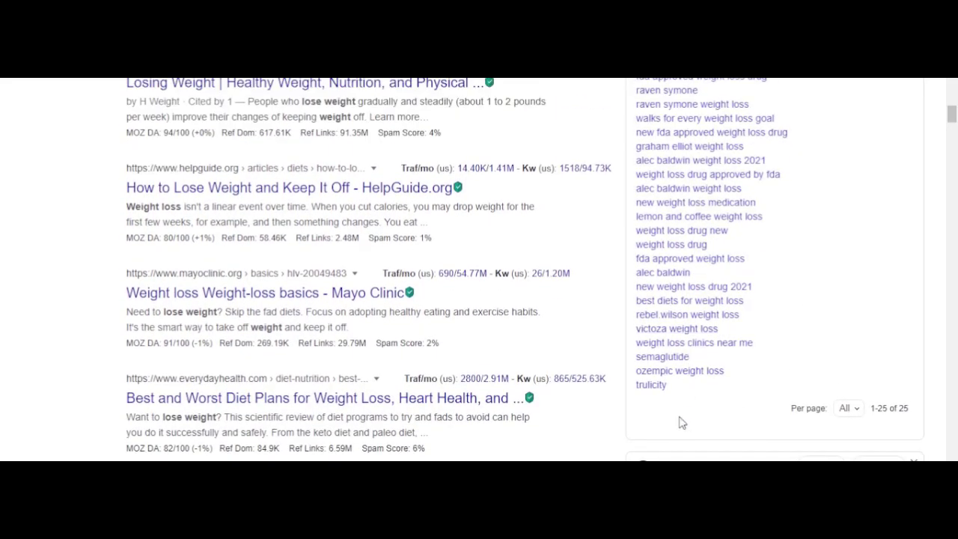
pyautogui.moveTo(682, 425); pyautogui.dragTo(618, 310)
pyautogui.click(748, 270)
pyautogui.scroll(2, 726, 426)
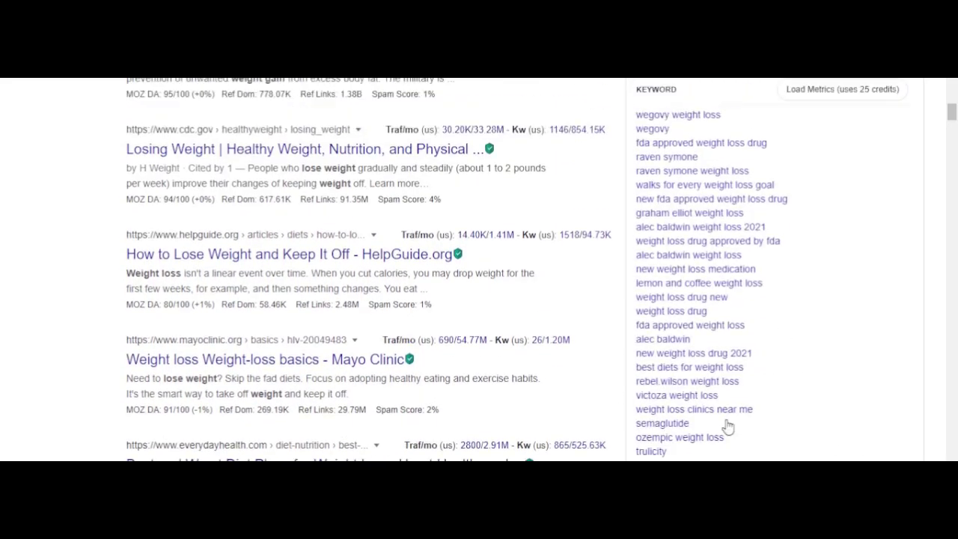
pyautogui.scroll(-1, 679, 397)
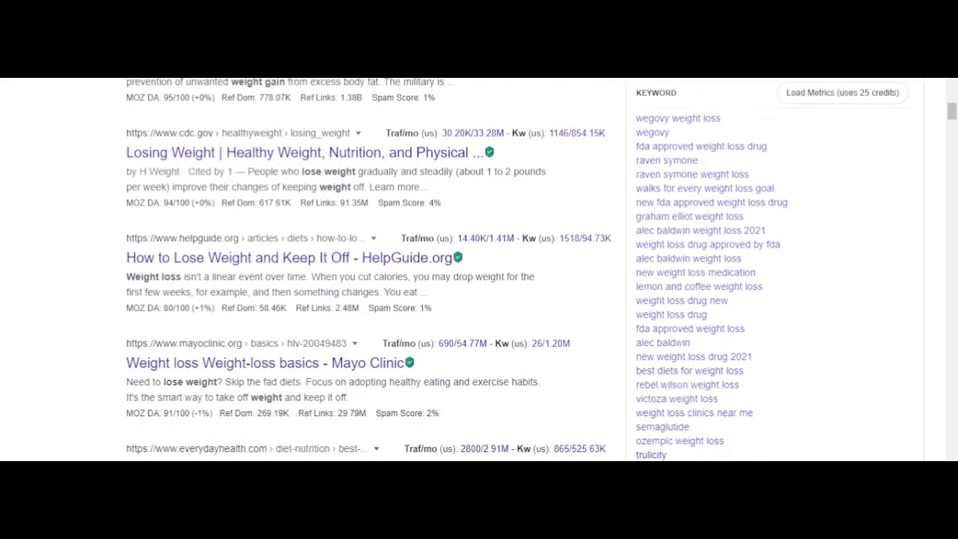
# Step: Copy the Trending Keywords list, selected upward from trulicity, and return to Email Extractor
pyautogui.moveTo(661, 453); pyautogui.dragTo(642, 94)
pyautogui.click(635, 132)
pyautogui.moveTo(666, 457); pyautogui.dragTo(641, 121)
pyautogui.rightClick(635, 132)
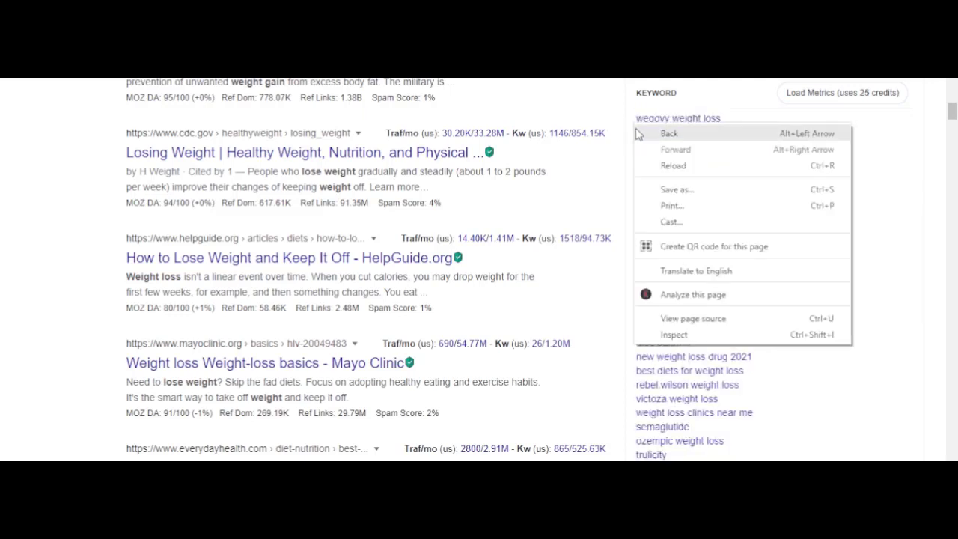
pyautogui.click(847, 423)
pyautogui.moveTo(669, 458); pyautogui.dragTo(637, 121)
pyautogui.rightClick(639, 122)
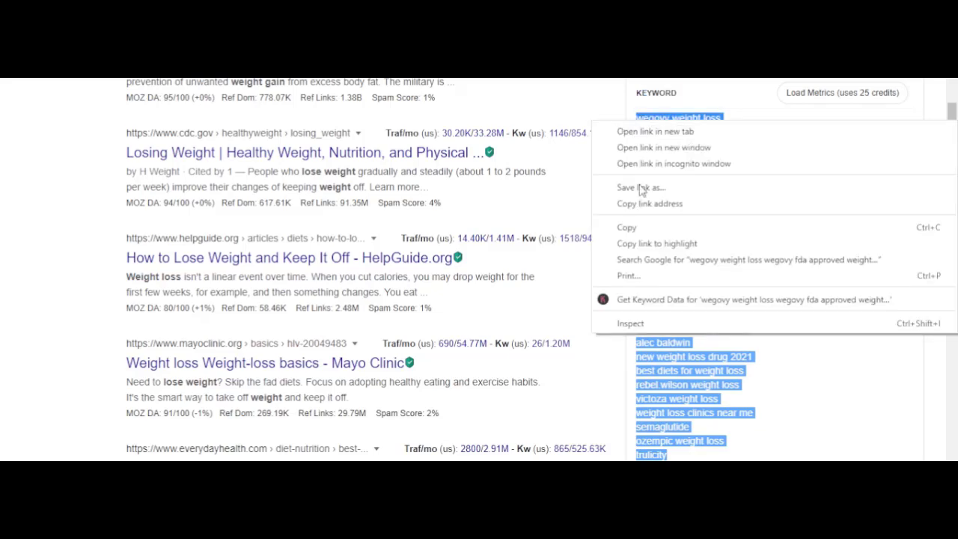
pyautogui.click(654, 228)
pyautogui.hotkey('alt', 'Tab')
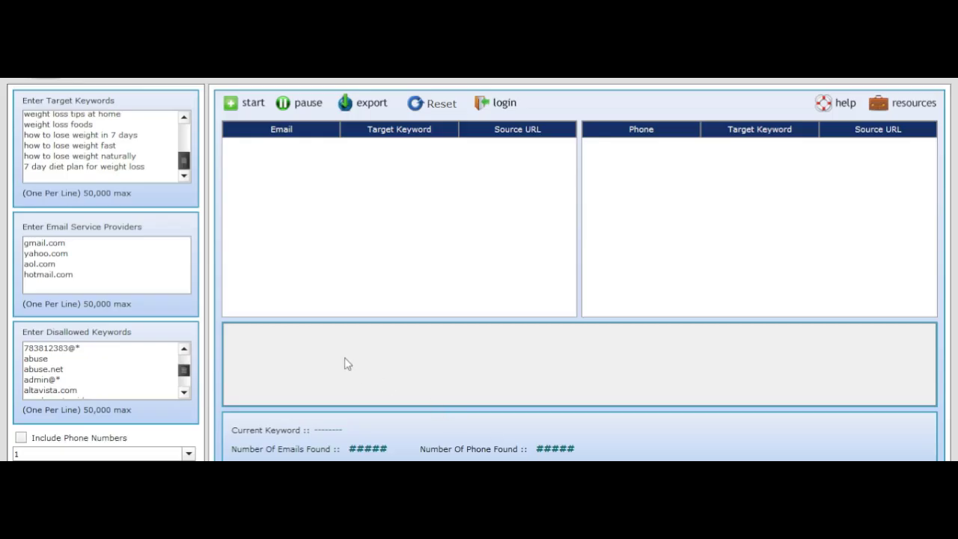
# Step: Paste the trending keywords, then add the Long-Tail list ending 'best foods for weight loss'
pyautogui.hotkey('ctrl', 'v')
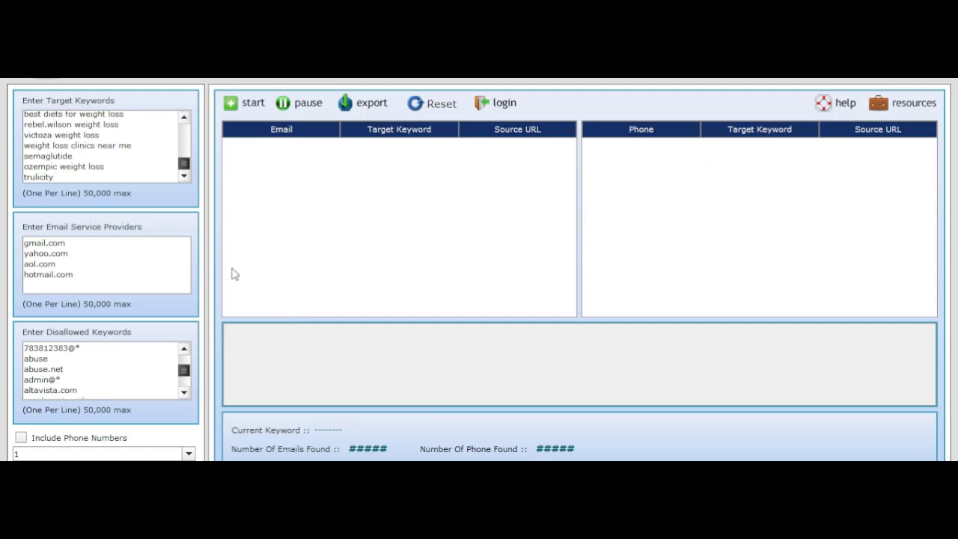
pyautogui.press('Return')
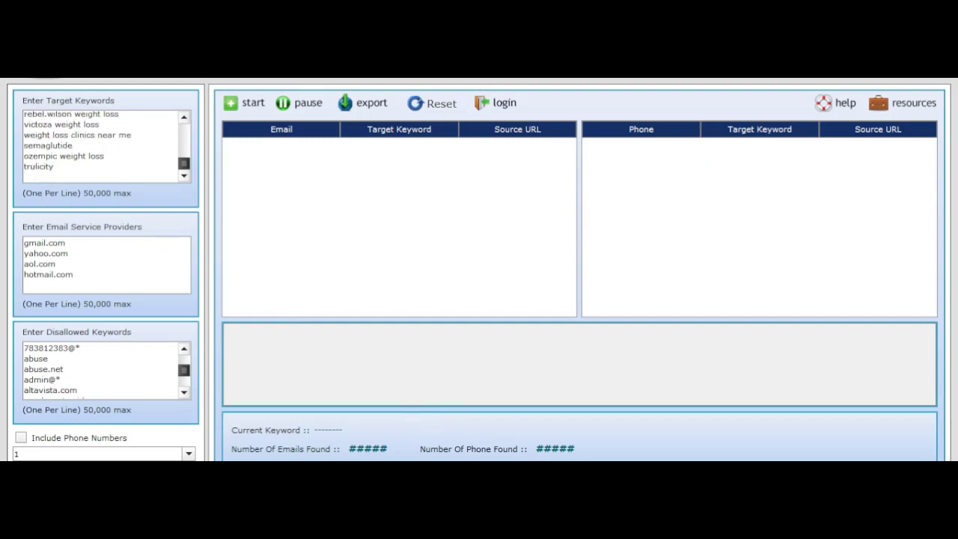
pyautogui.hotkey('alt', 'Tab')
pyautogui.scroll(-5, 659, 359)
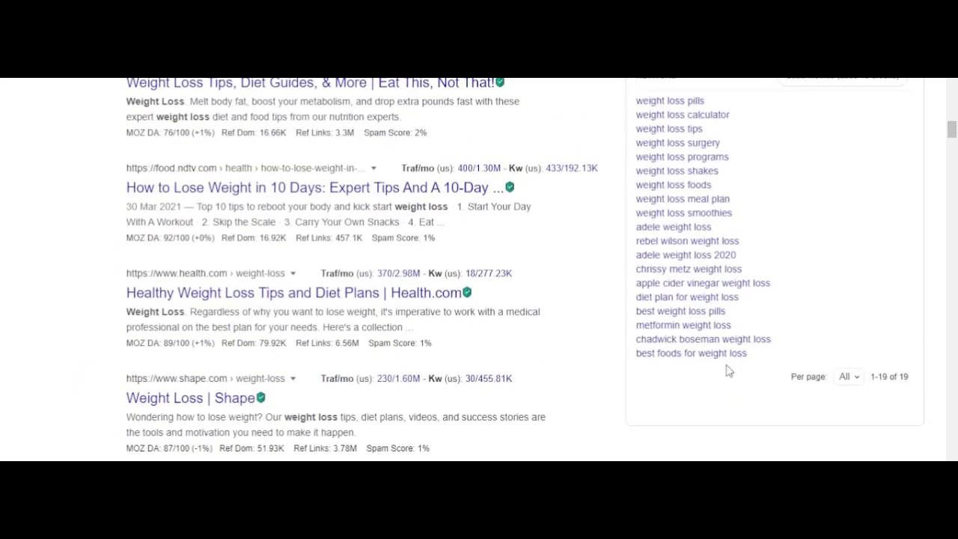
pyautogui.moveTo(748, 355); pyautogui.dragTo(637, 105)
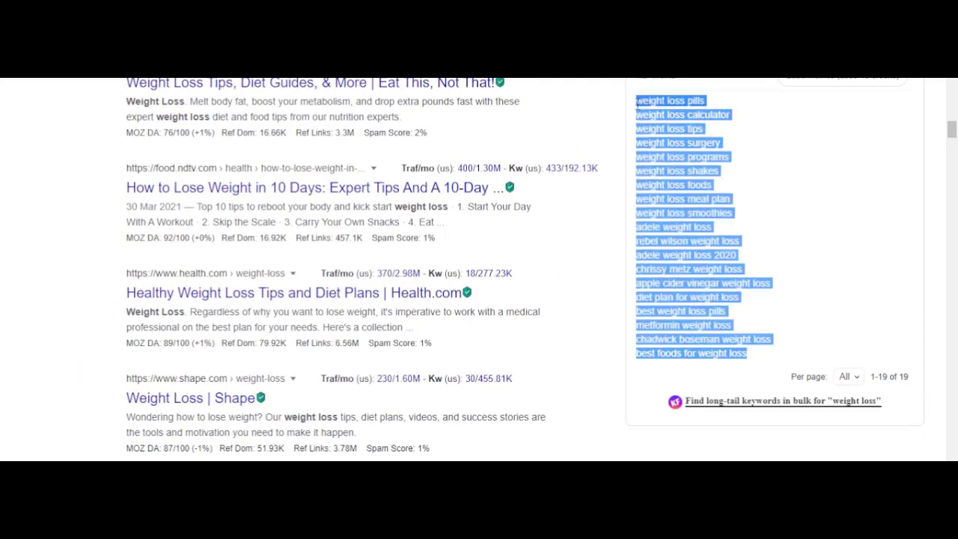
pyautogui.rightClick(637, 105)
pyautogui.click(683, 210)
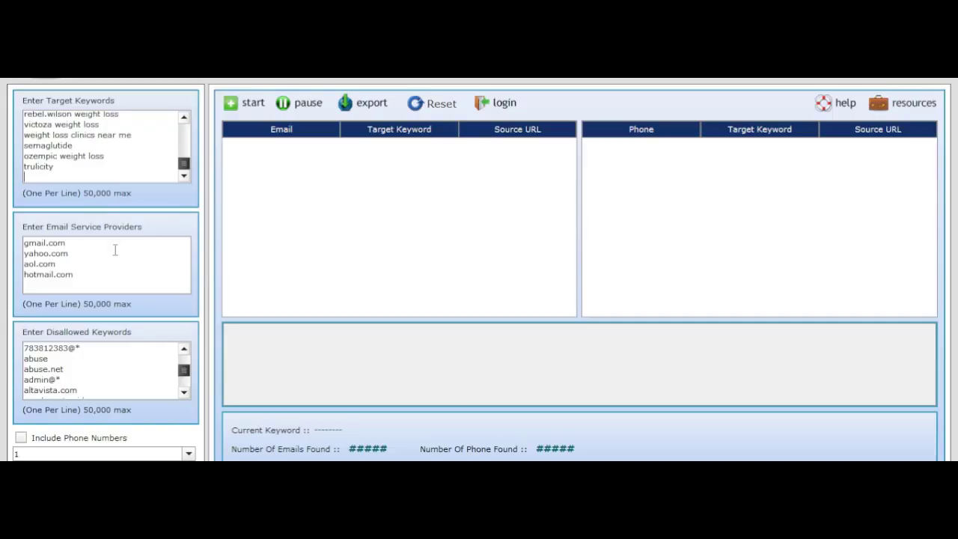
pyautogui.hotkey('ctrl', 'v')
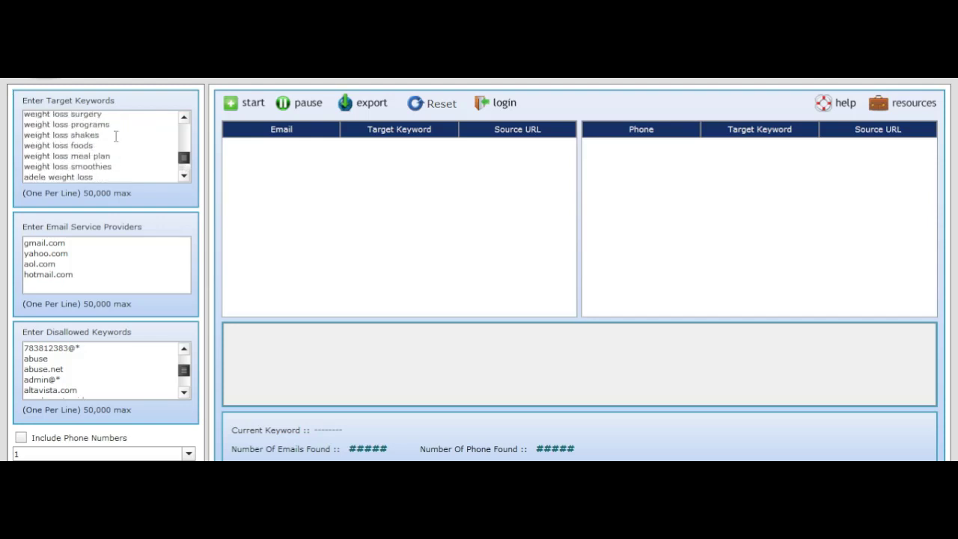
# Step: Start the extraction and watch the Email table until 77 addresses are collected
pyautogui.click(239, 106)
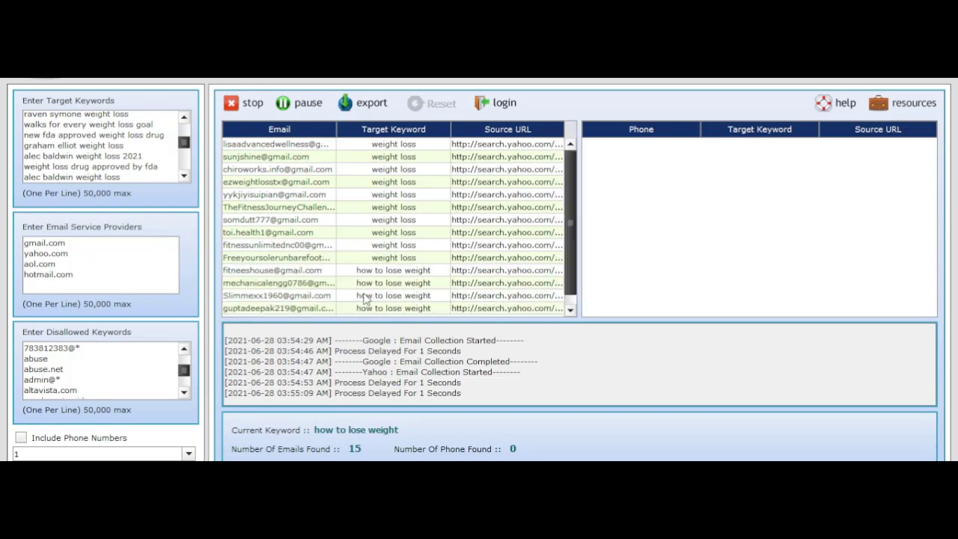
pyautogui.scroll(-1, 354, 210)
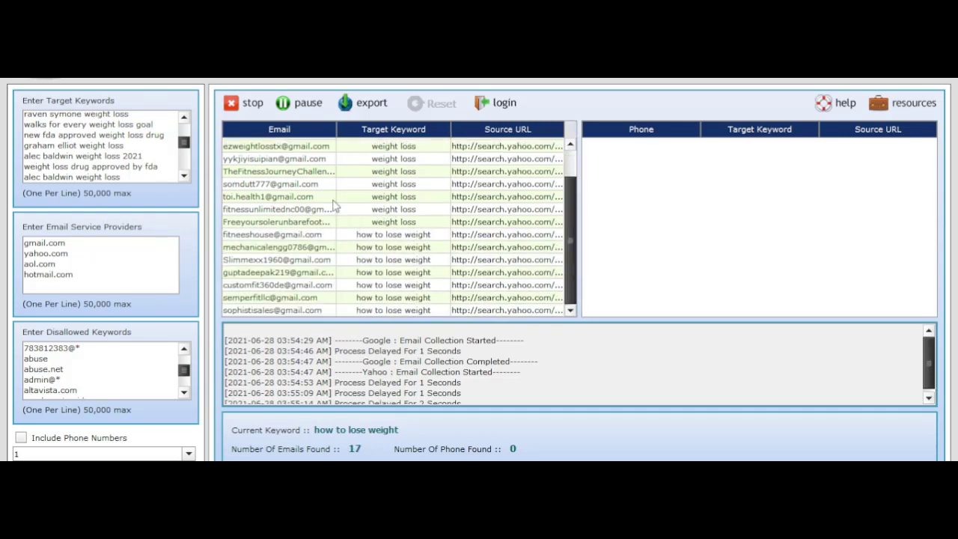
pyautogui.scroll(1, 396, 194)
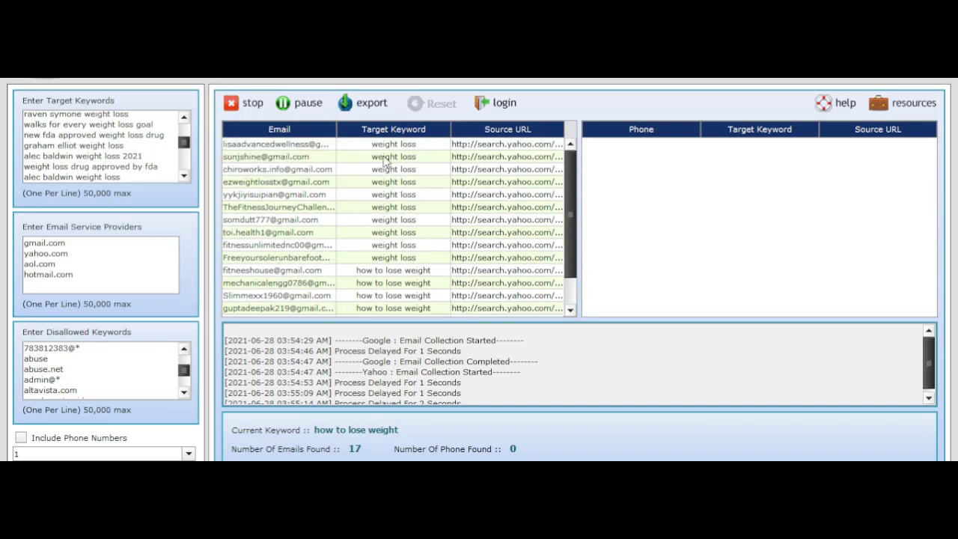
pyautogui.scroll(-1, 297, 193)
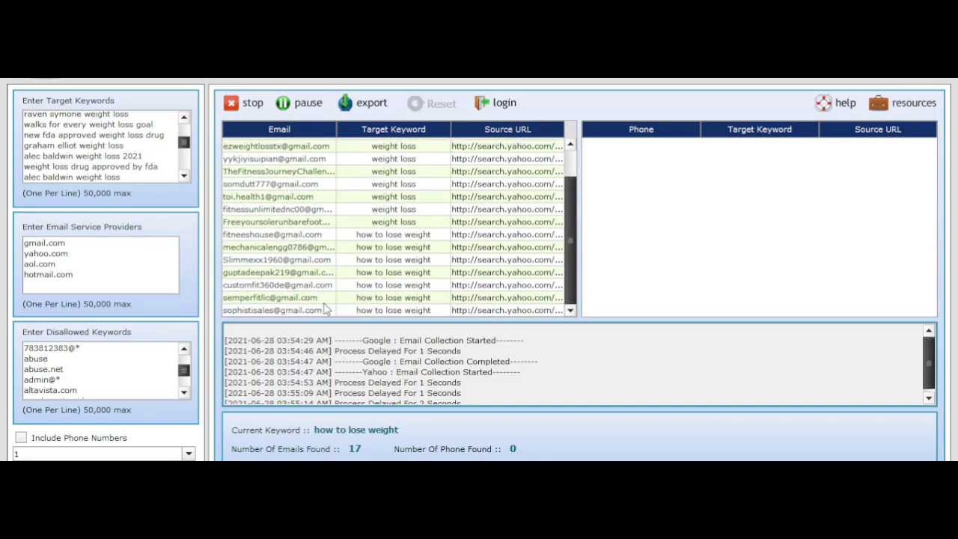
pyautogui.scroll(1, 299, 277)
pyautogui.scroll(-1, 292, 187)
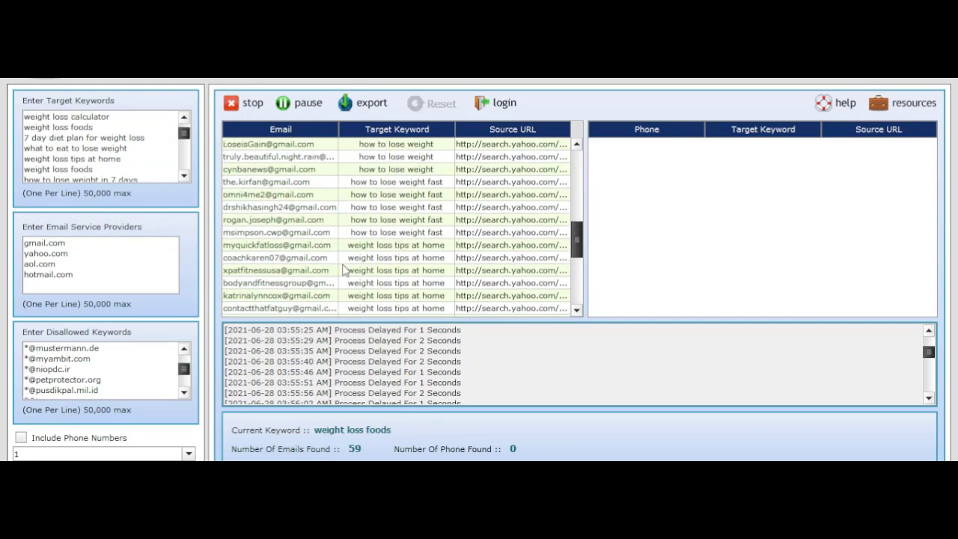
pyautogui.scroll(2, 343, 270)
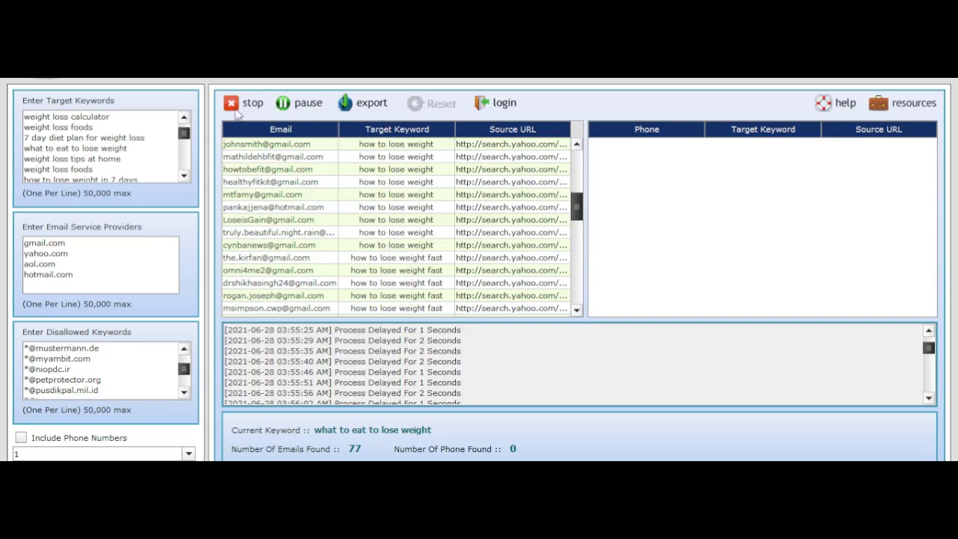
# Step: Stop the extraction, dismiss Process Aborted, and export the 77 emails as CSV in Documents
pyautogui.click(243, 103)
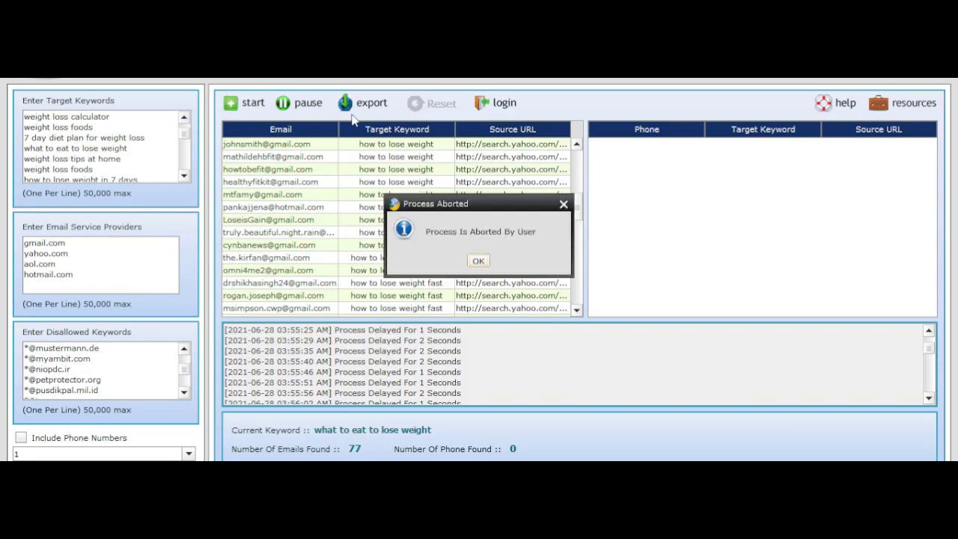
pyautogui.click(476, 261)
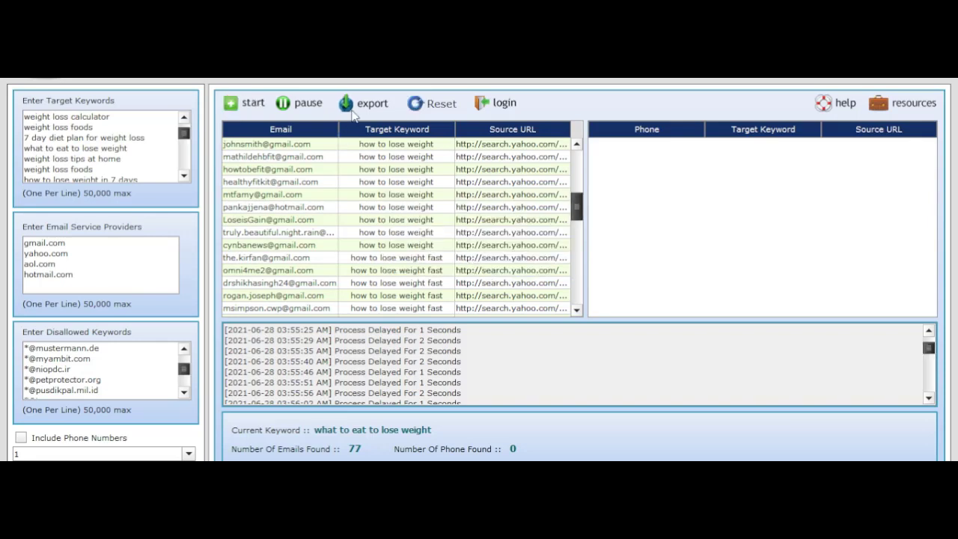
pyautogui.click(352, 109)
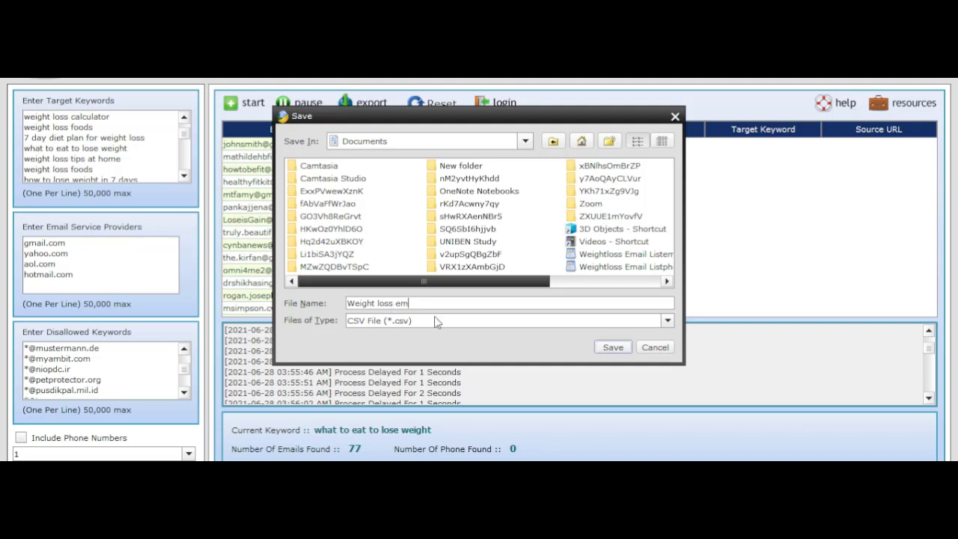
pyautogui.click(607, 348)
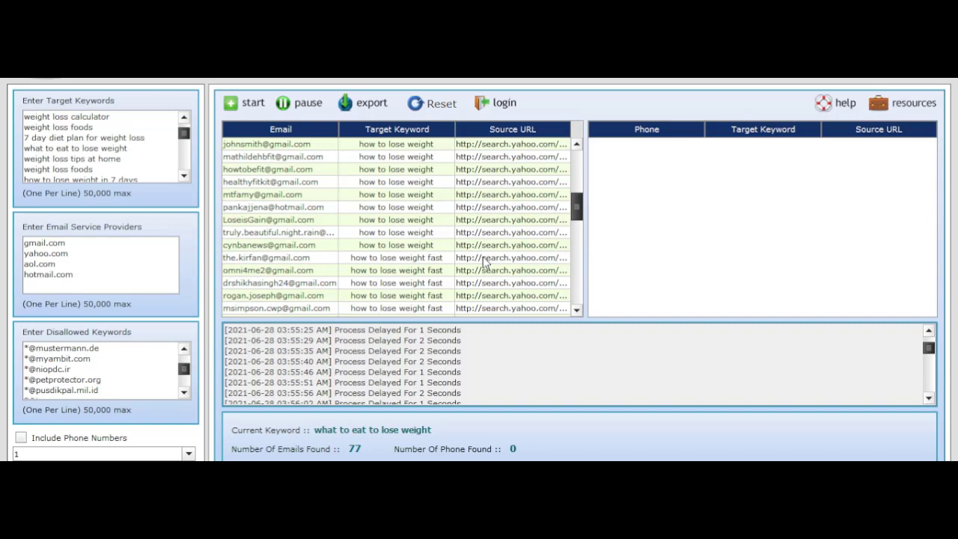
pyautogui.scroll(-5, 393, 196)
pyautogui.scroll(8, 392, 196)
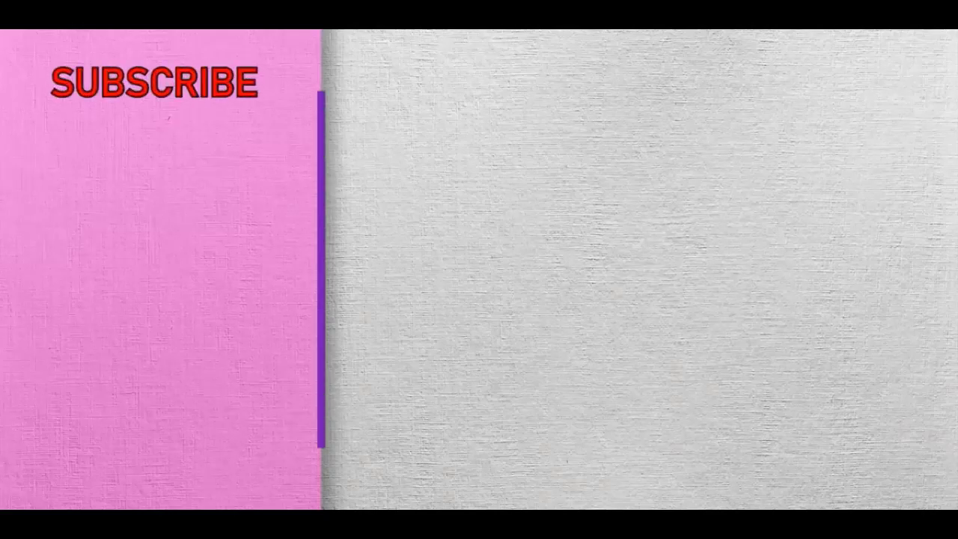